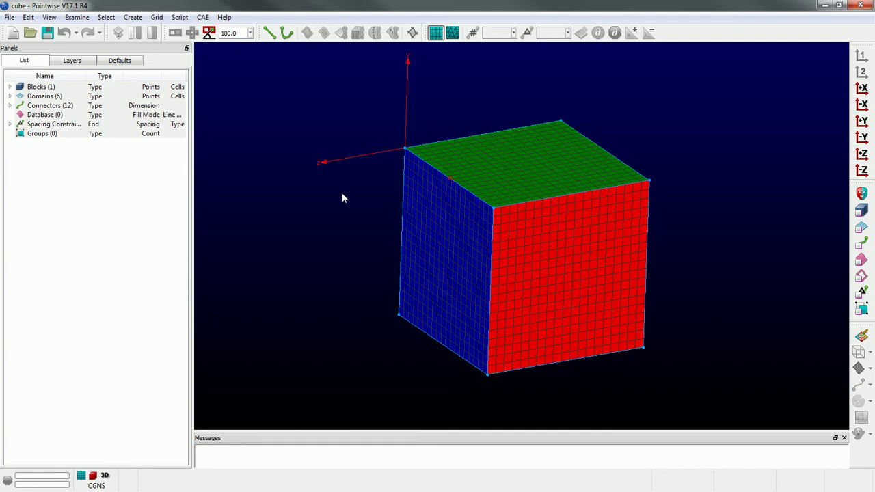
Assign the cube's block to layer 1
click(72, 61)
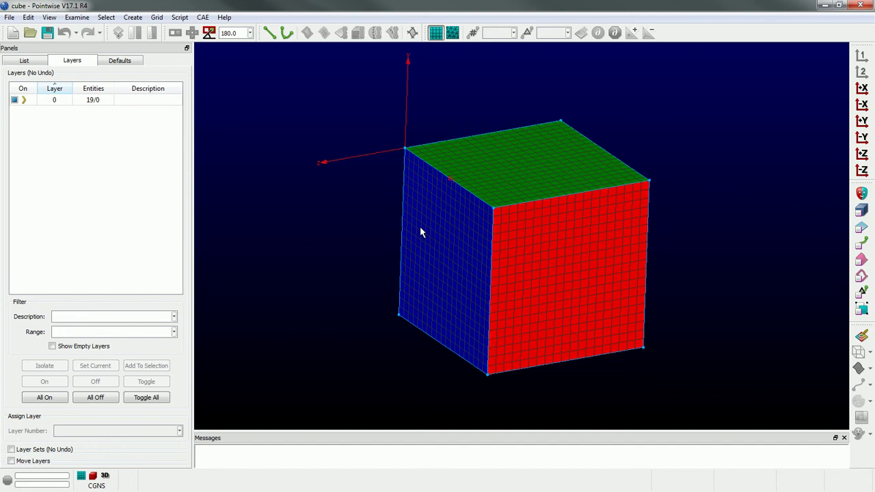
click(487, 198)
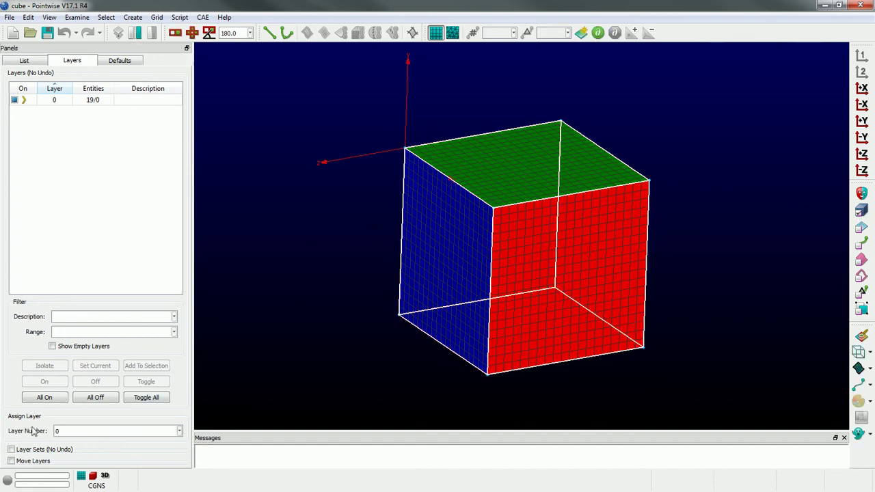
click(58, 430)
key(BackSpace)
text(1)
key(Return)
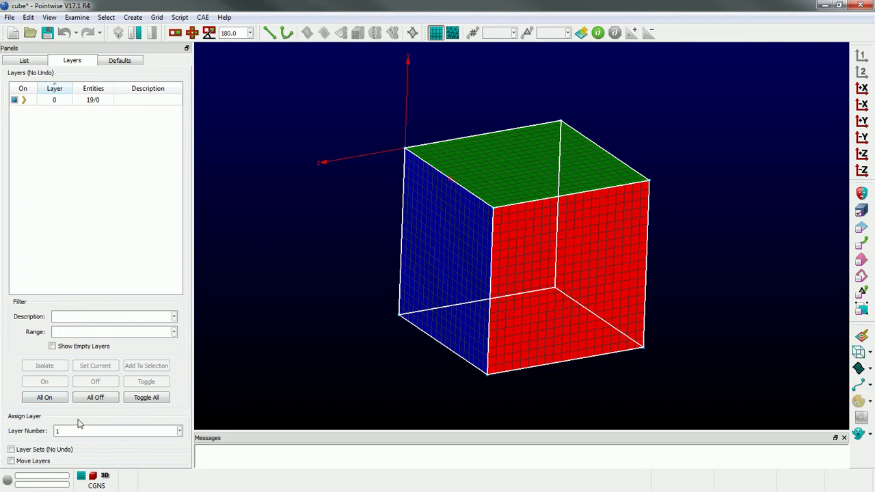
Give layer 1 the description "block"
double_click(131, 111)
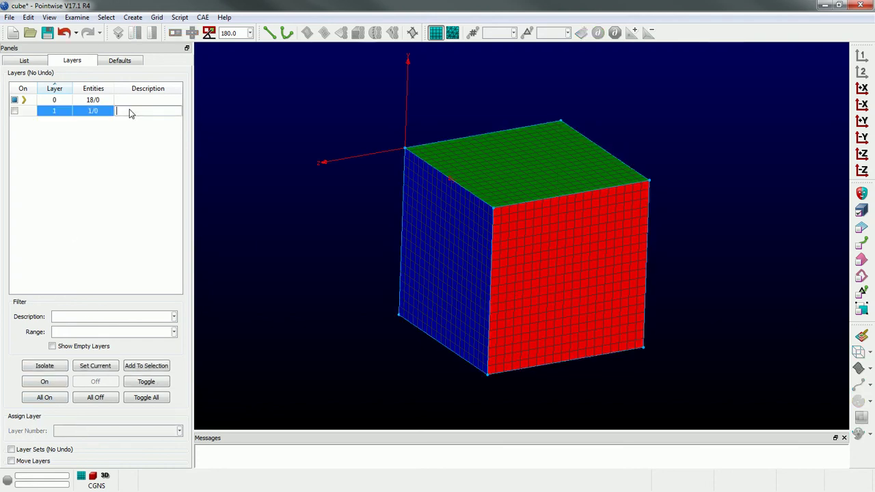
text(block)
key(Return)
Assign the green top domain of the cube to layer 2 and describe that layer as "top"
click(524, 165)
double_click(59, 431)
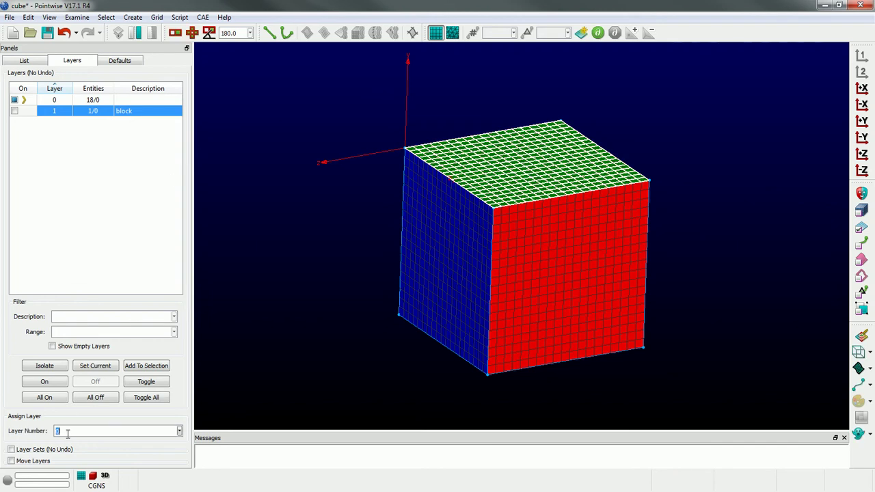
text(2)
key(Return)
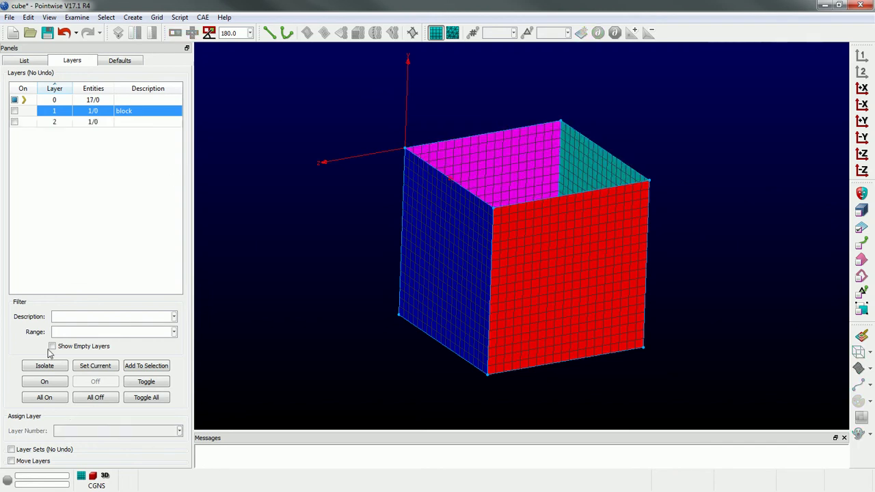
double_click(123, 123)
text(top)
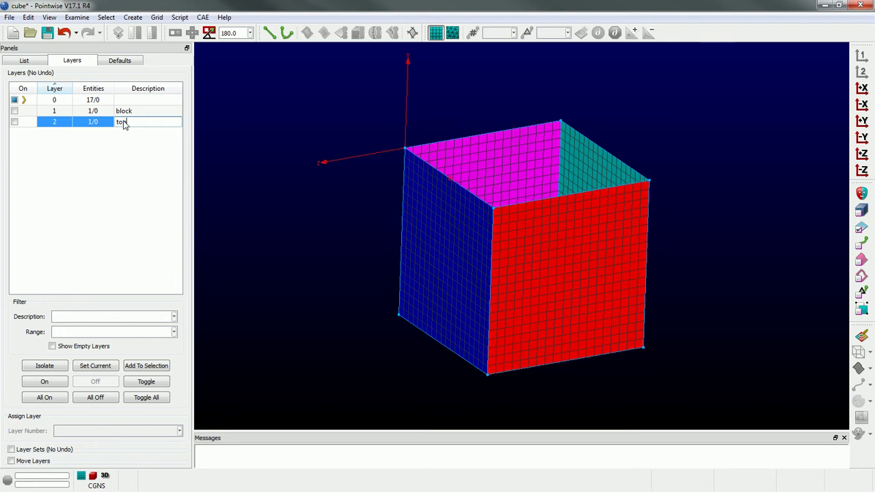
key(Return)
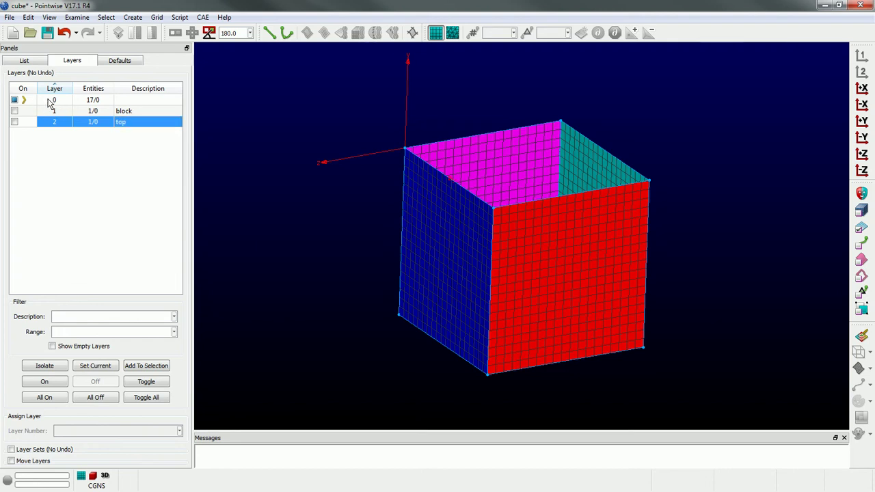
Assign the blue side domain of the cube to layer 3
click(455, 218)
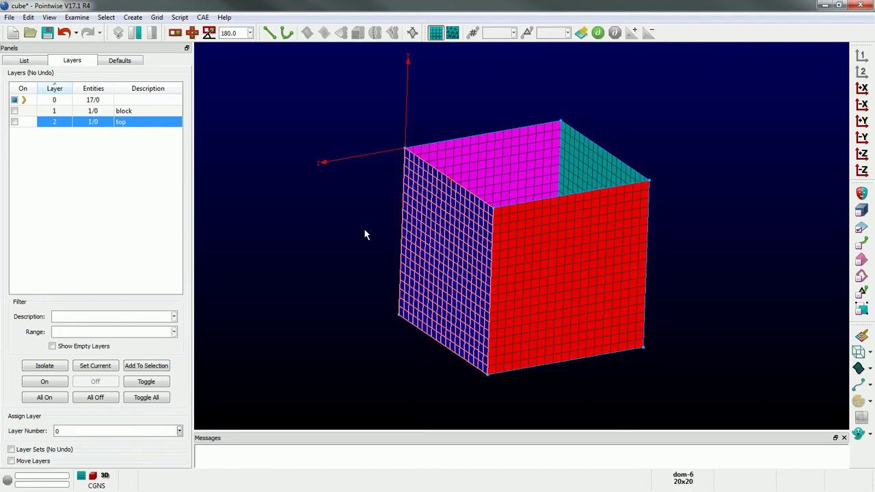
double_click(66, 431)
key(BackSpace)
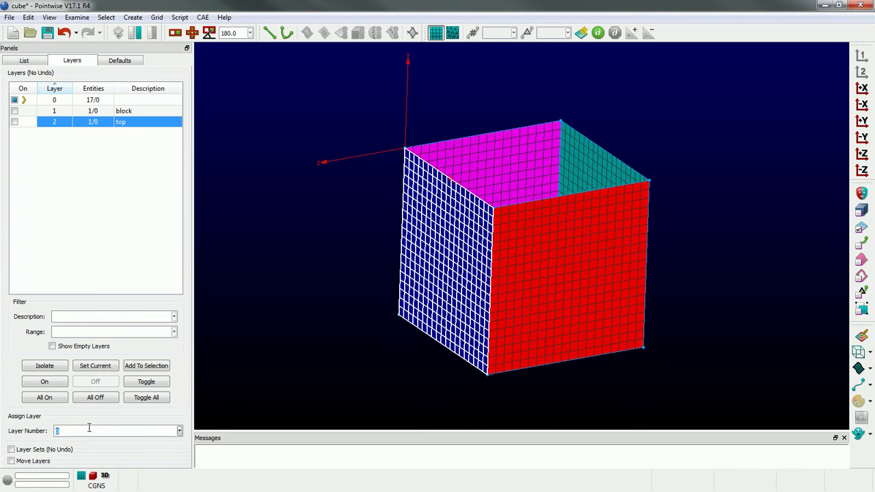
text(3)
key(Return)
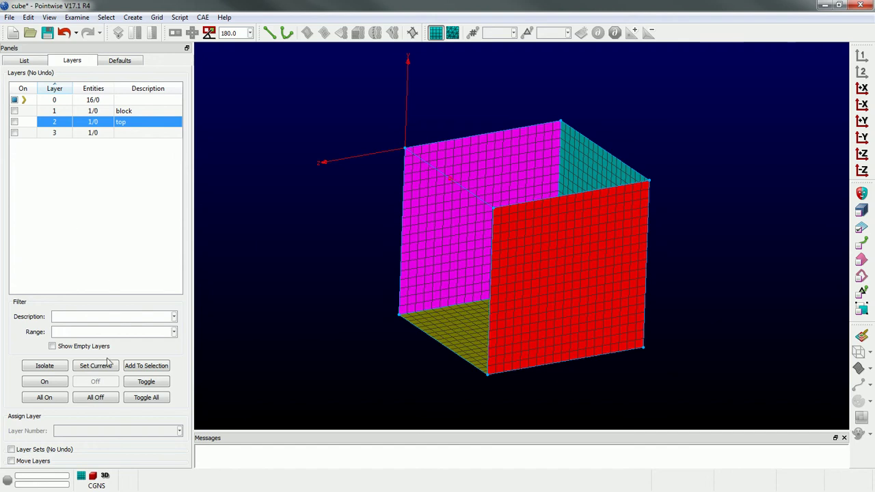
Assign the red domain of the cube to layer 4
click(608, 245)
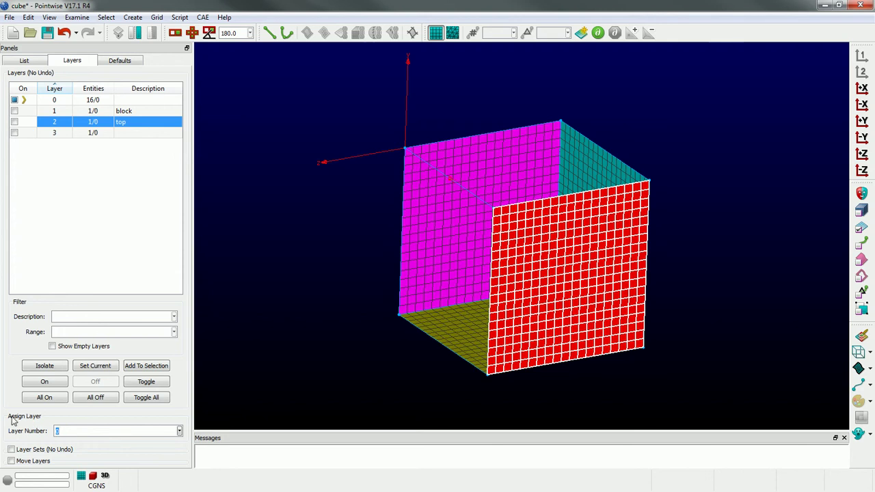
text(4)
key(Return)
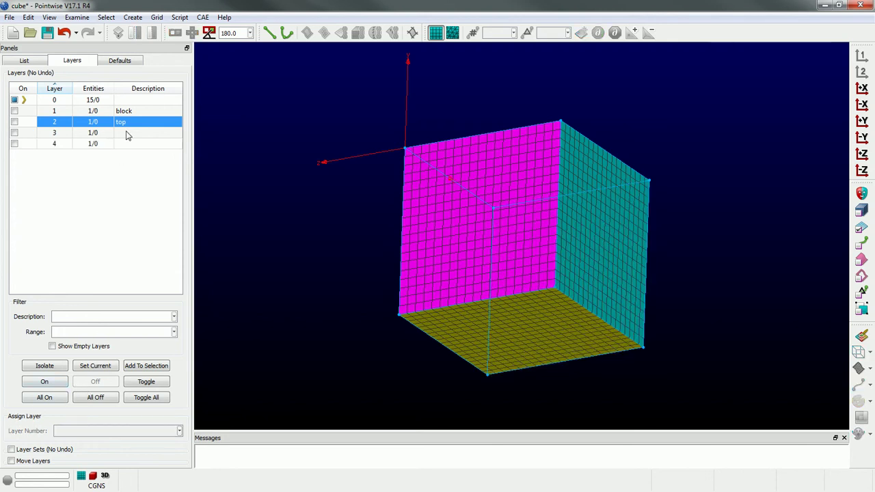
Give layer 3 the description "side"
click(126, 133)
click(126, 133)
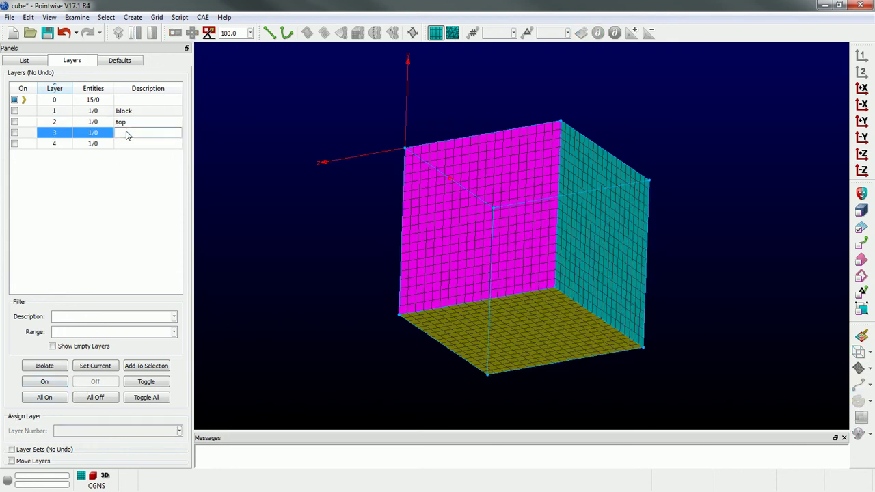
text(side)
key(Return)
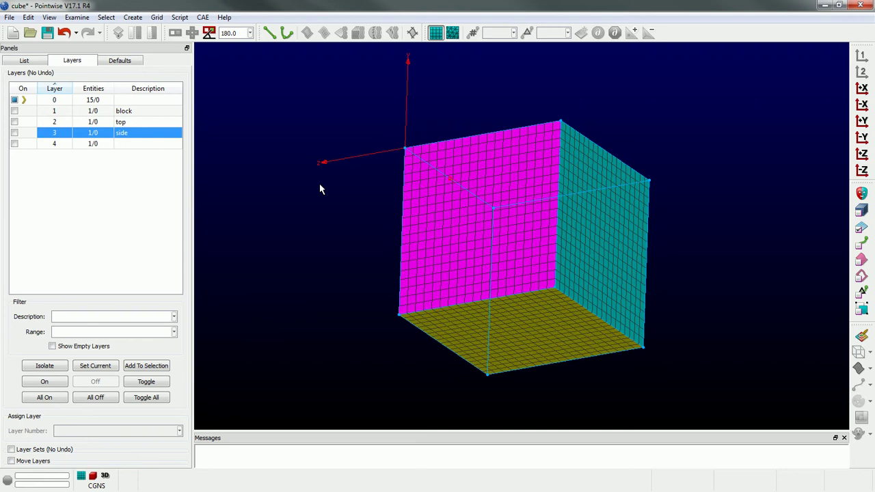
Isolate the top layer, the side layer, layer 4 and the block layer in turn to view their entities
double_click(60, 122)
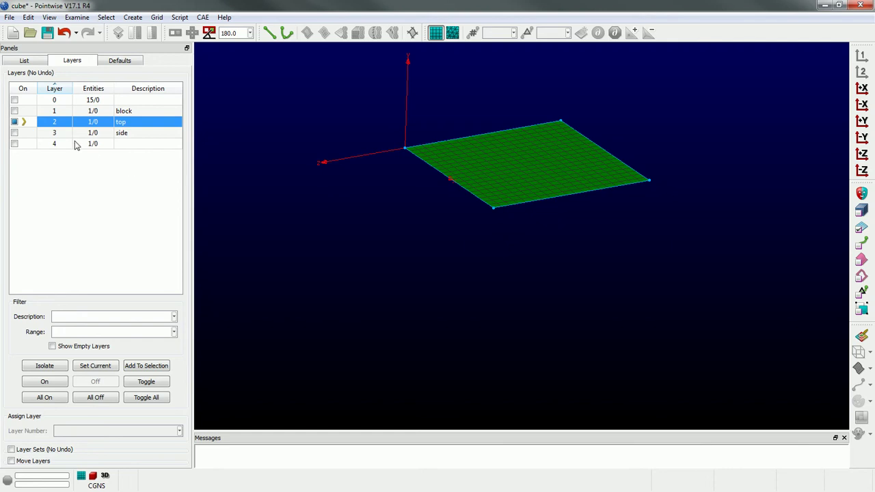
click(63, 134)
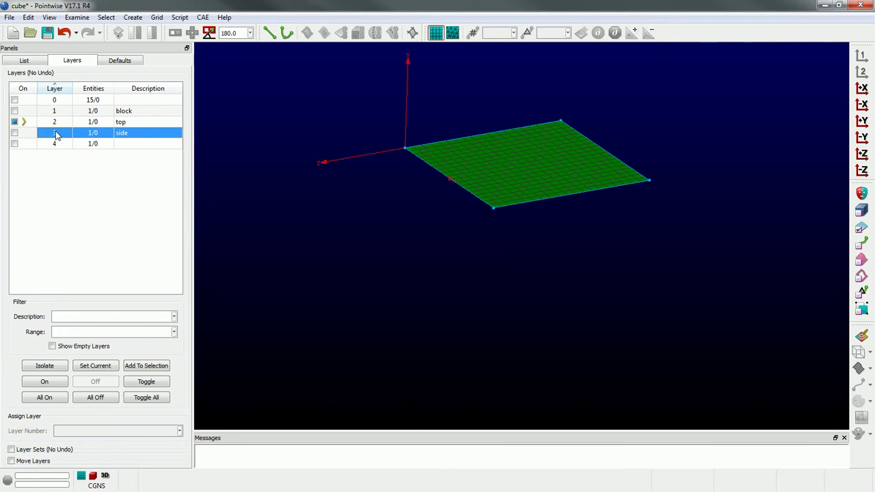
double_click(56, 134)
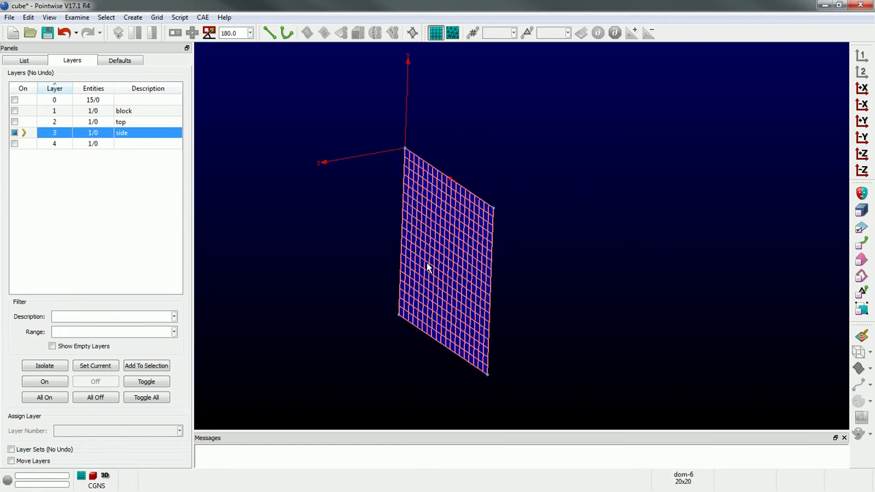
right_drag(375, 342, 373, 347)
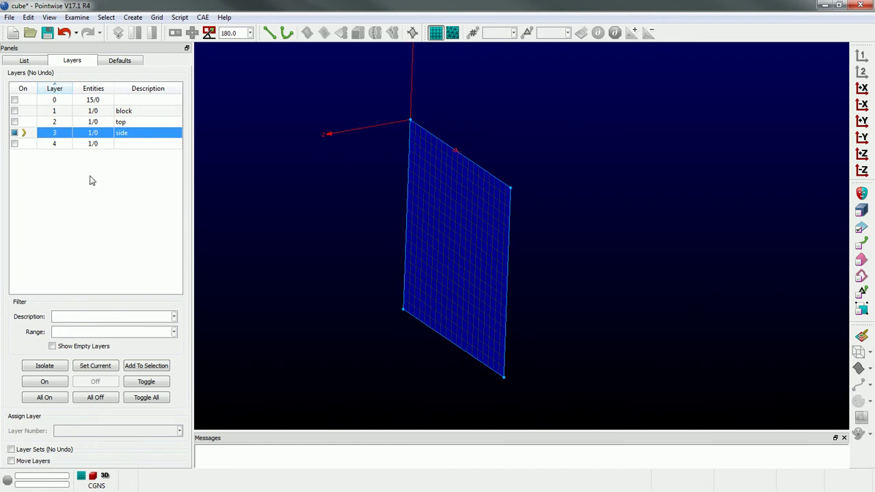
double_click(57, 145)
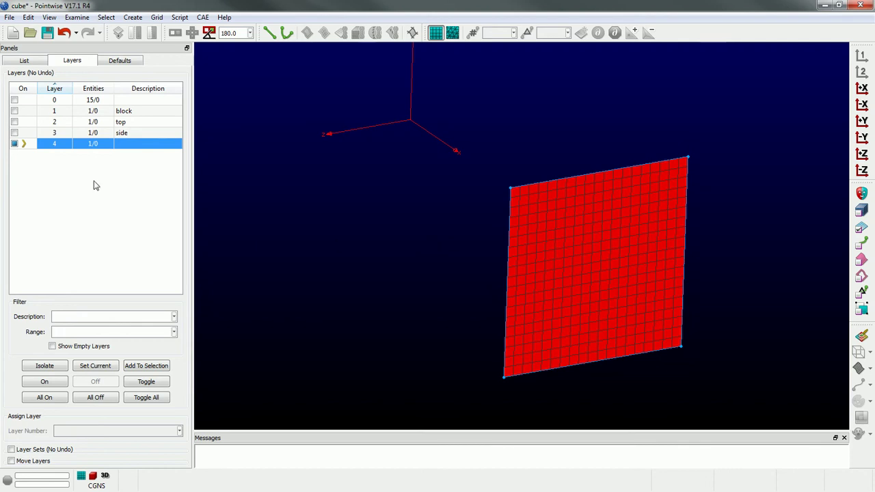
click(58, 113)
double_click(58, 114)
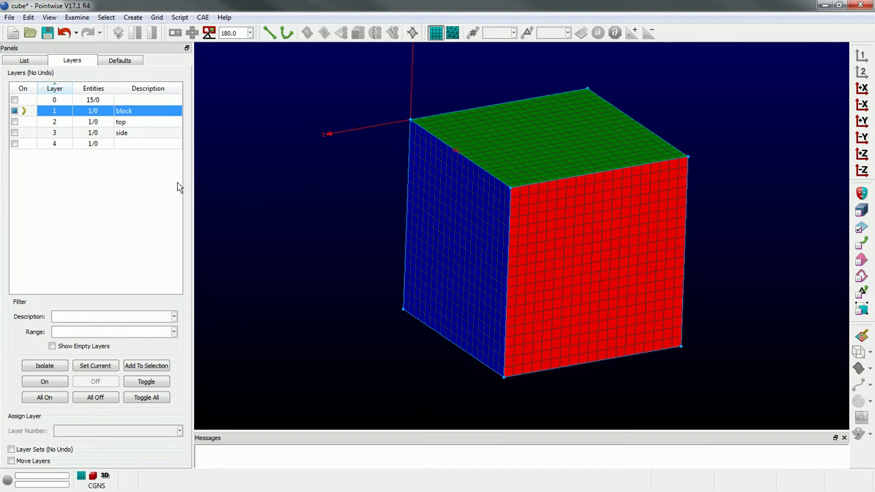
Make layer 2 the isolated current layer, and turn on layers 3 and 4 as well
double_click(55, 123)
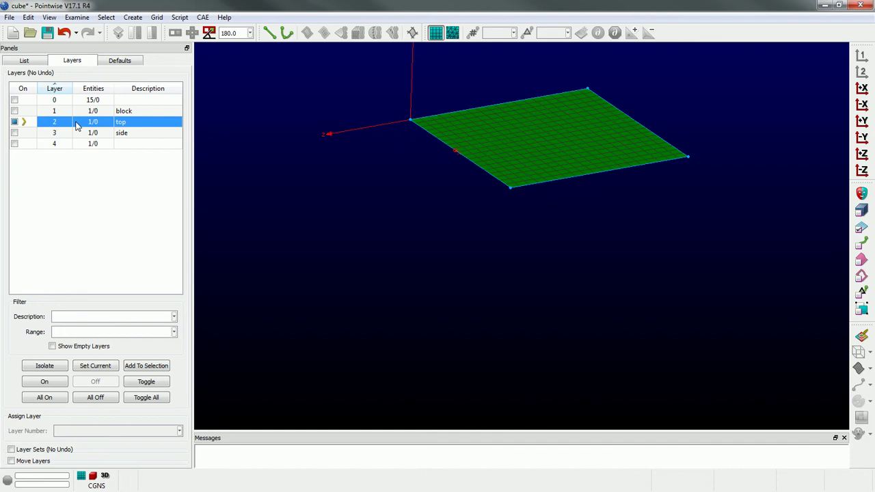
click(15, 132)
click(15, 144)
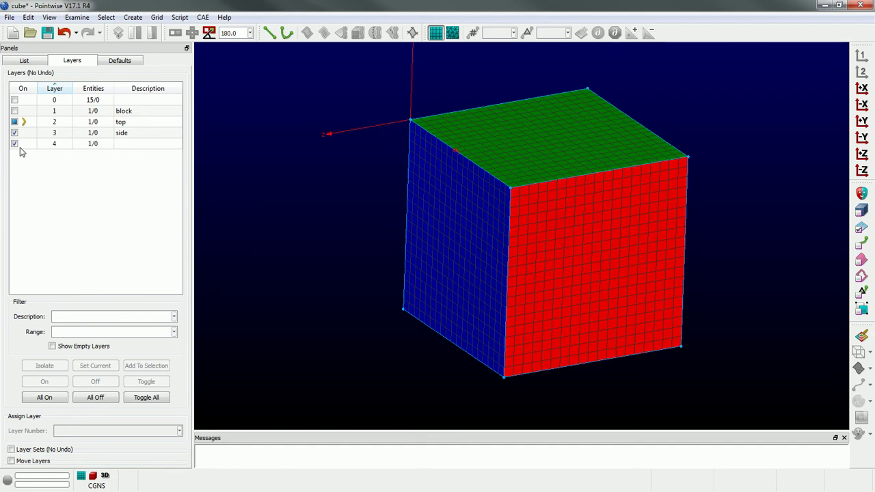
Enable layer sets and save the current layer visibility as a new set
click(12, 450)
scroll(146, 437, down, 3)
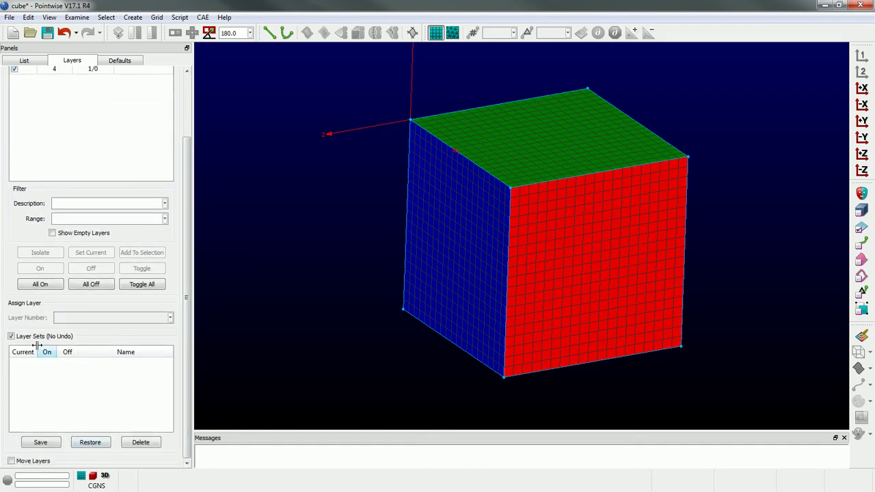
click(44, 444)
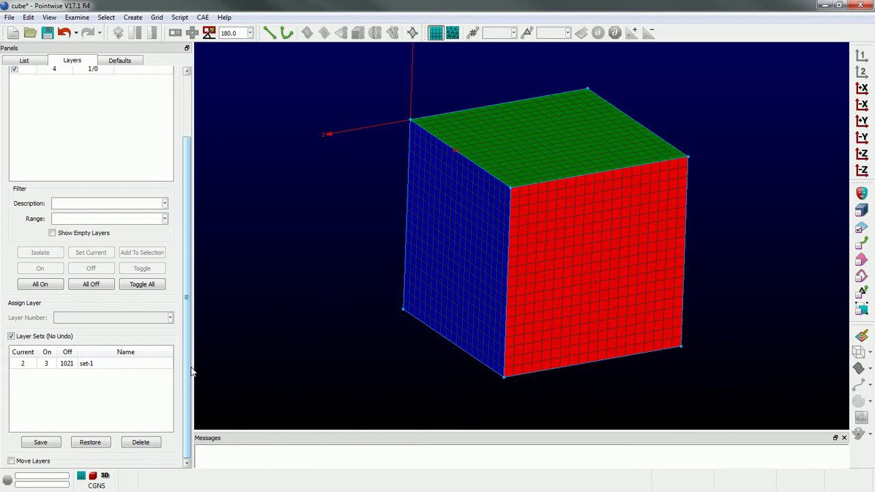
Isolate layer 0 as the current layer, leaving all other layers off
drag(191, 301, 181, 266)
scroll(87, 145, up, 3)
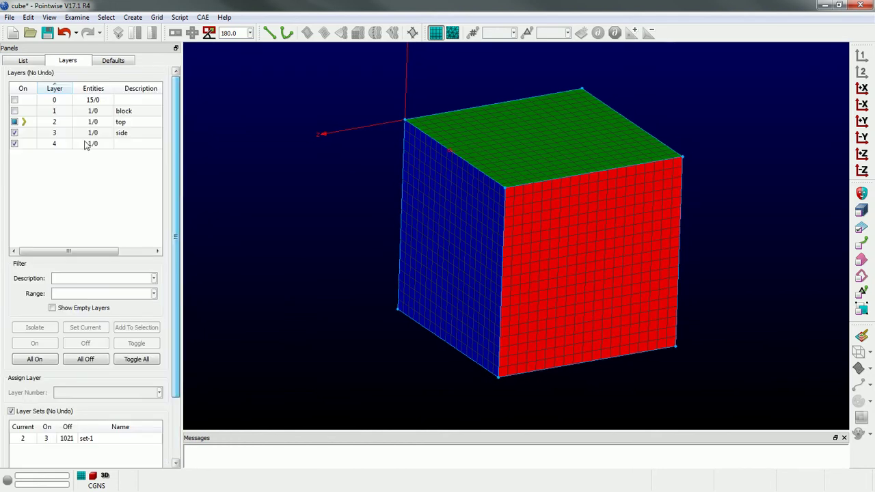
click(55, 101)
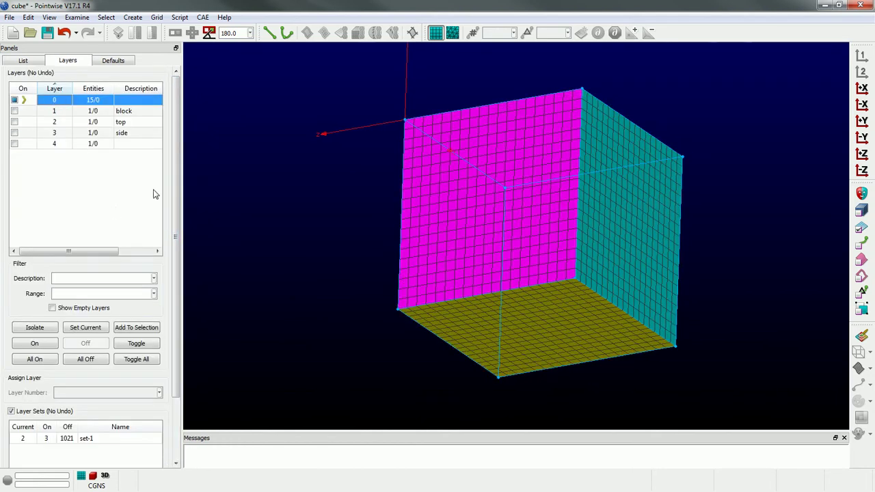
Turn layers 2, 3 and 4 on, and turn all three off again
click(14, 122)
click(15, 133)
click(14, 144)
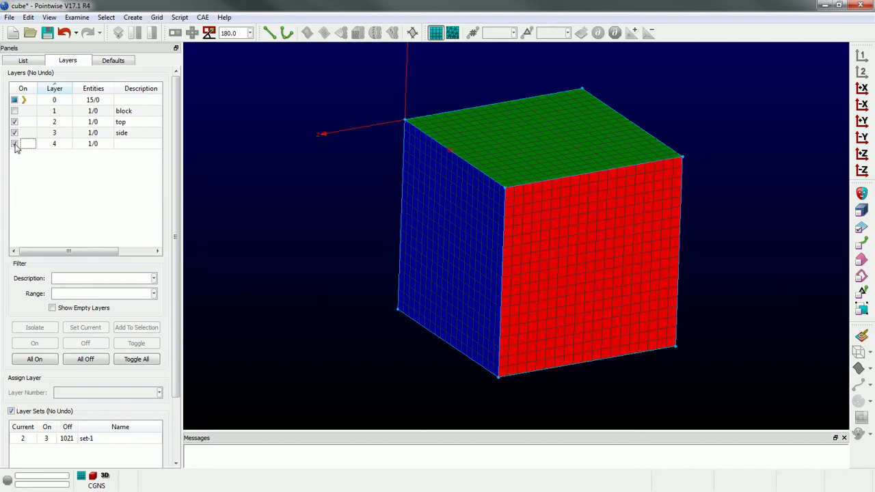
click(14, 143)
click(15, 132)
click(15, 122)
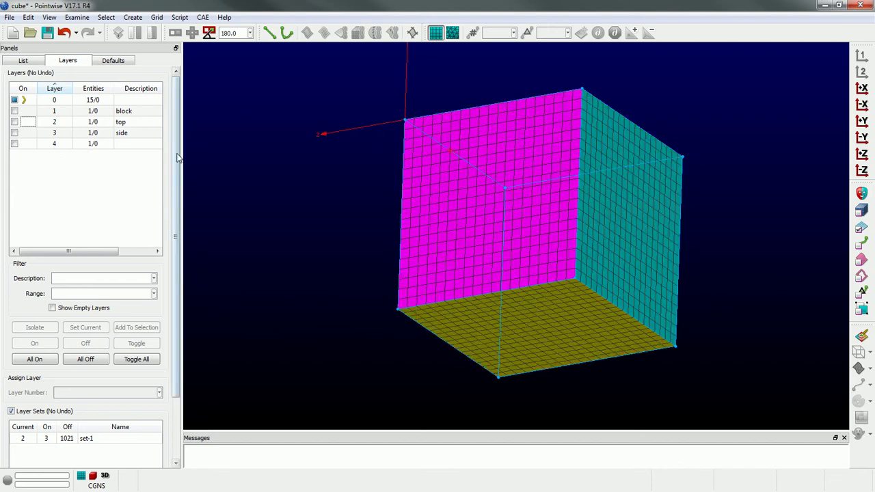
Restore the saved layer set set-1
scroll(179, 158, down, 3)
click(66, 370)
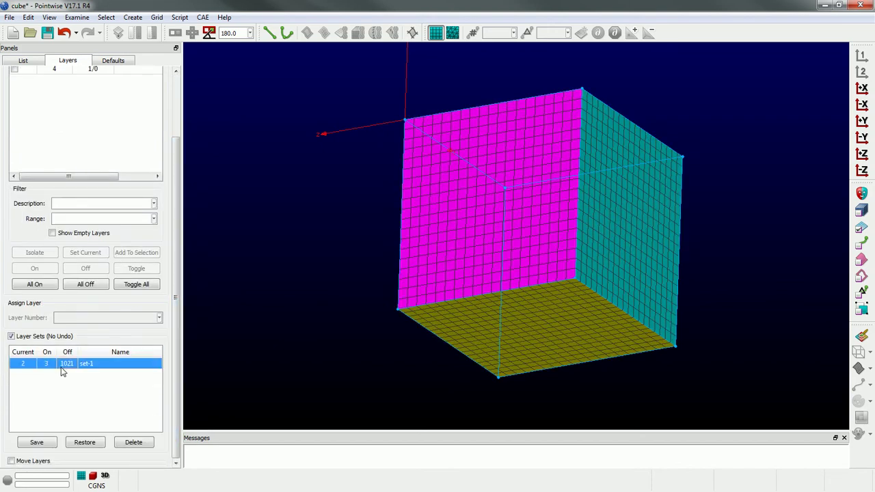
click(84, 442)
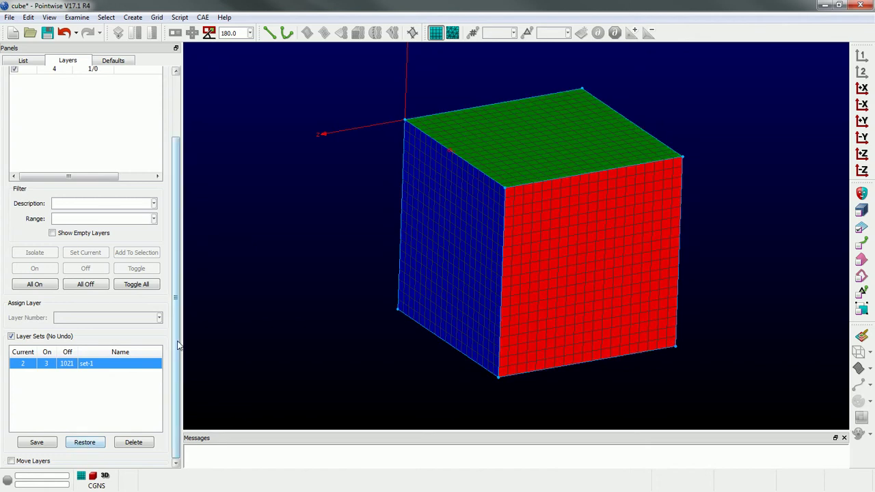
Compare the entity list with the layers that are turned on
scroll(48, 172, up, 3)
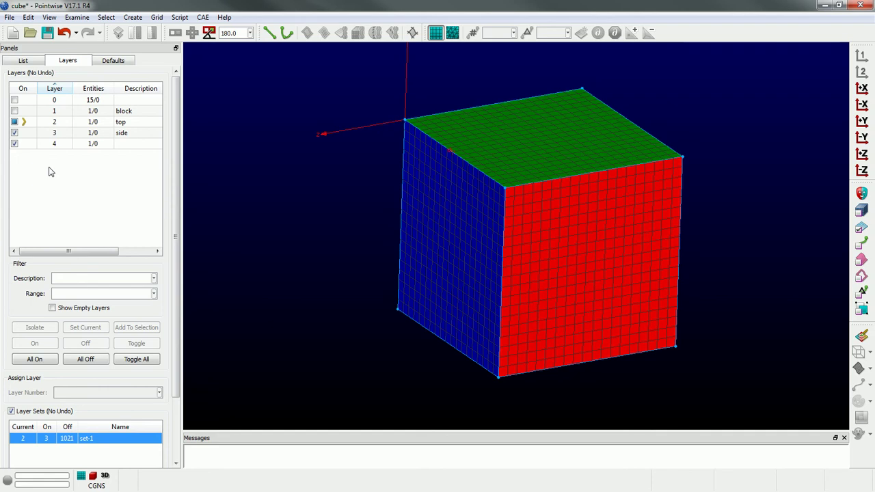
click(29, 62)
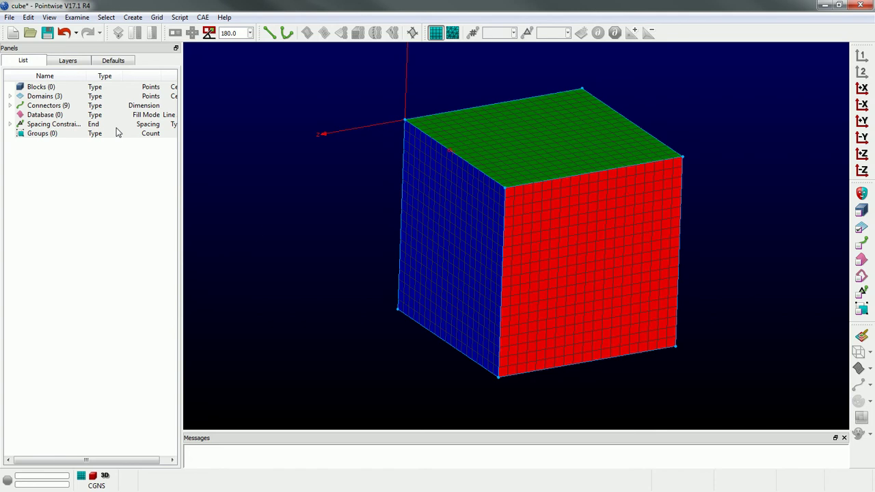
click(76, 61)
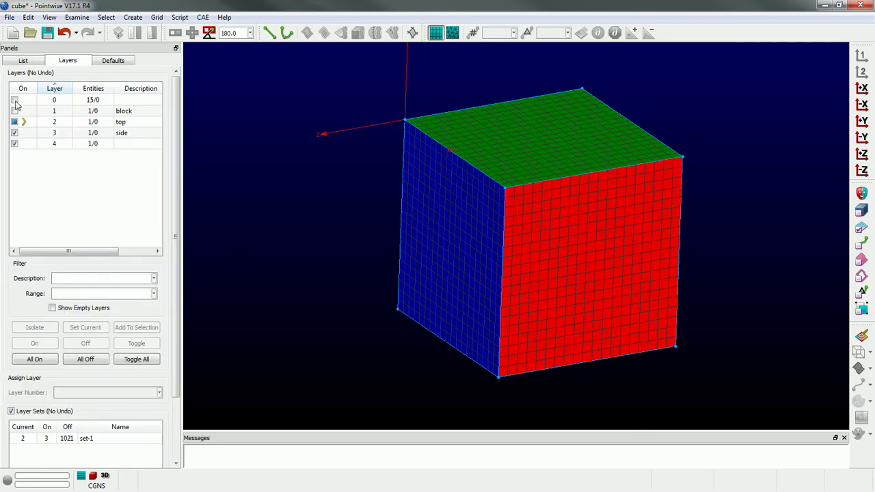
click(25, 61)
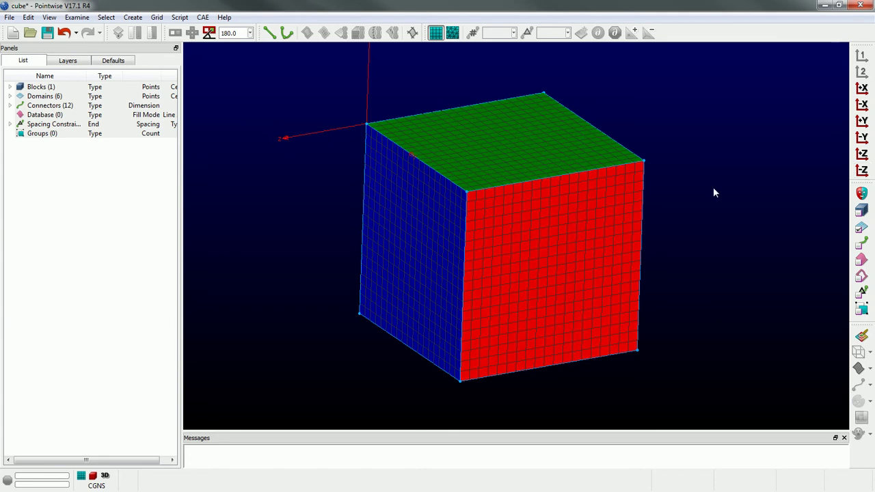
Group the cube's four connectors running parallel to the Z axis as cons, and expand the list of groups
right_drag(746, 194, 708, 205)
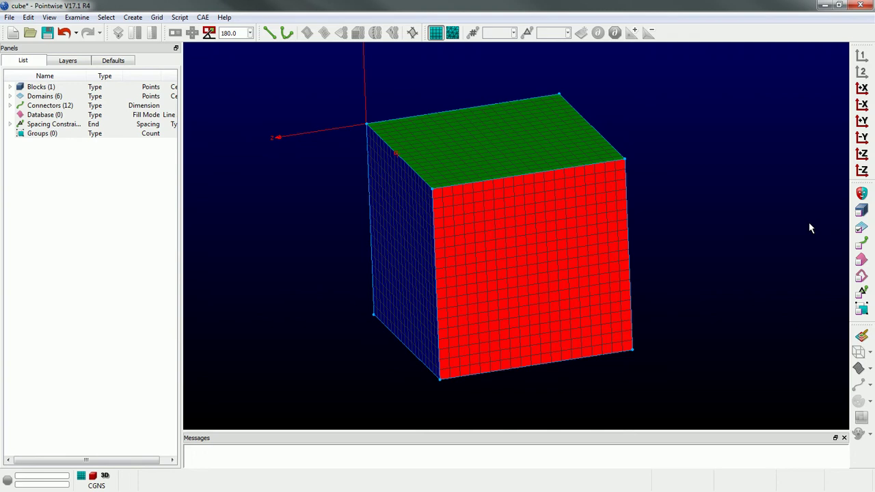
mouse_move(707, 239)
right_down()
mouse_move(775, 253)
mouse_move(701, 221)
mouse_move(661, 230)
mouse_move(697, 237)
right_up()
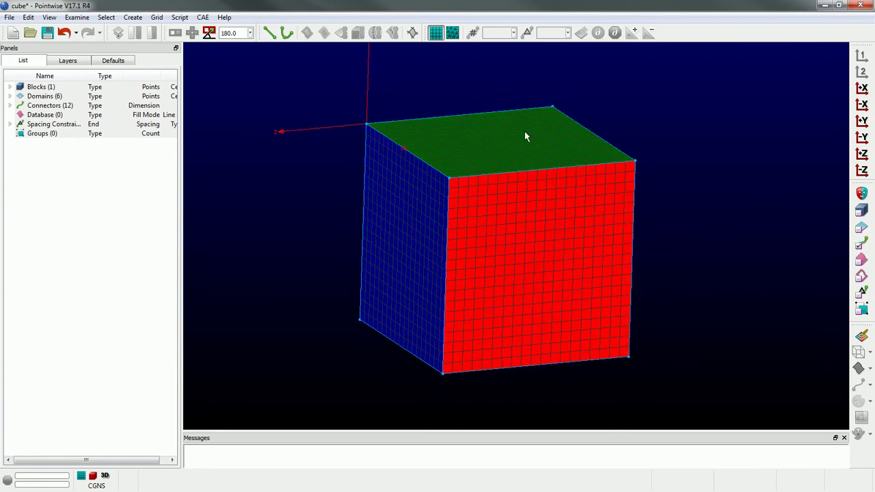
drag(492, 92, 504, 395)
right_drag(324, 297, 203, 275)
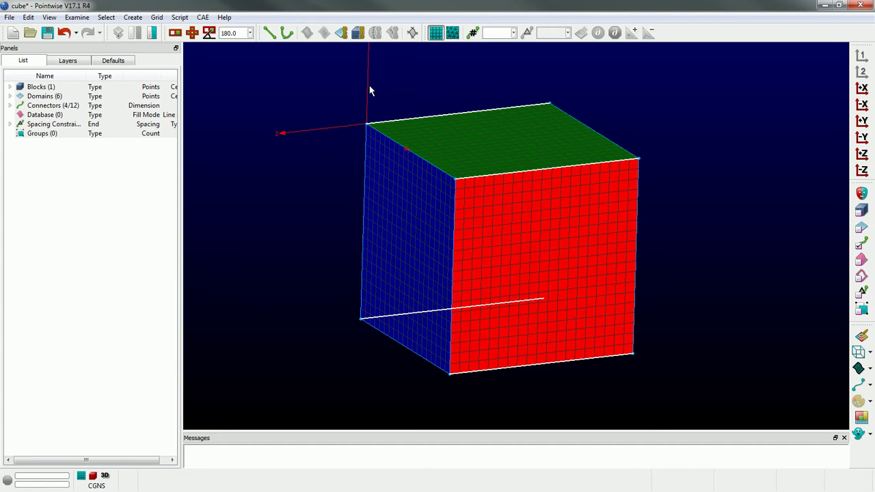
click(133, 17)
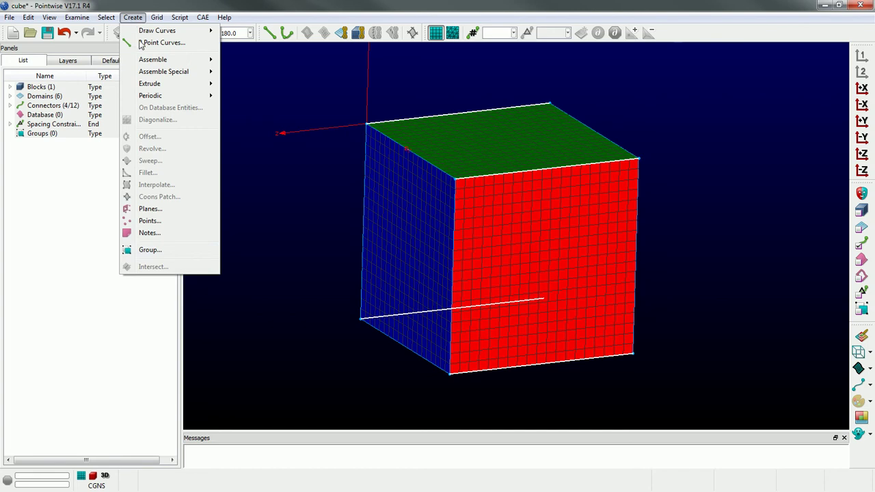
click(149, 250)
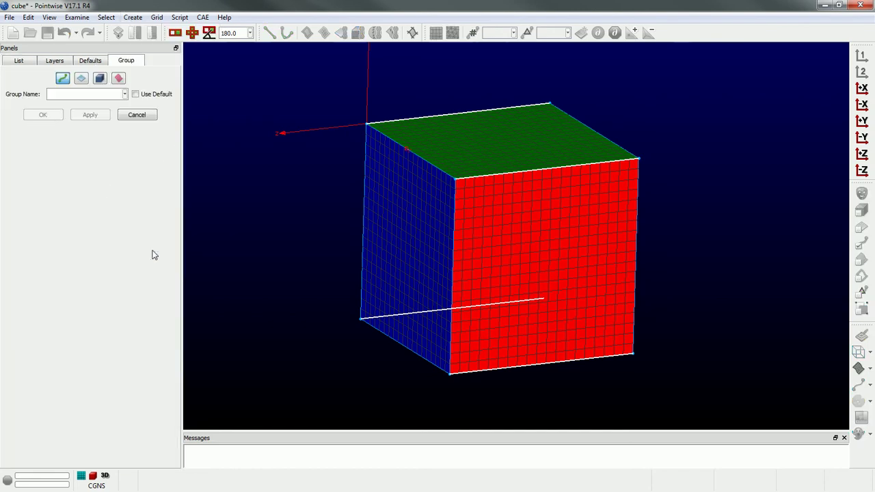
click(61, 79)
text(cons)
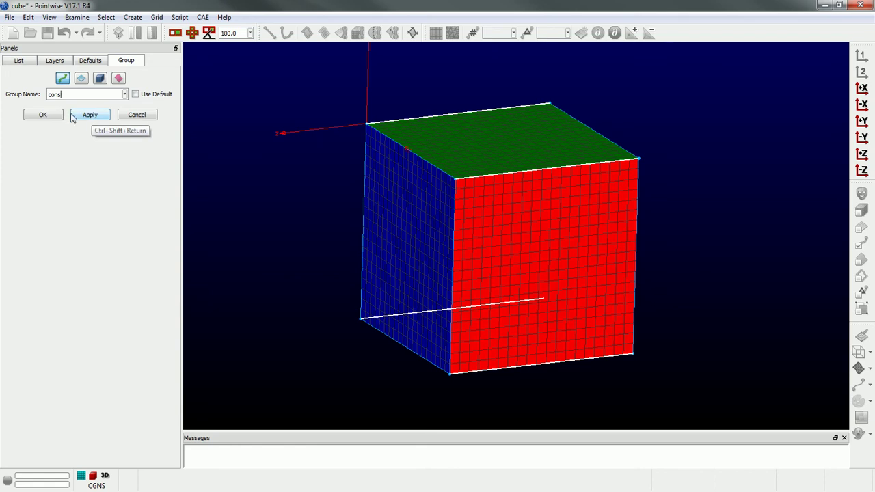
click(49, 115)
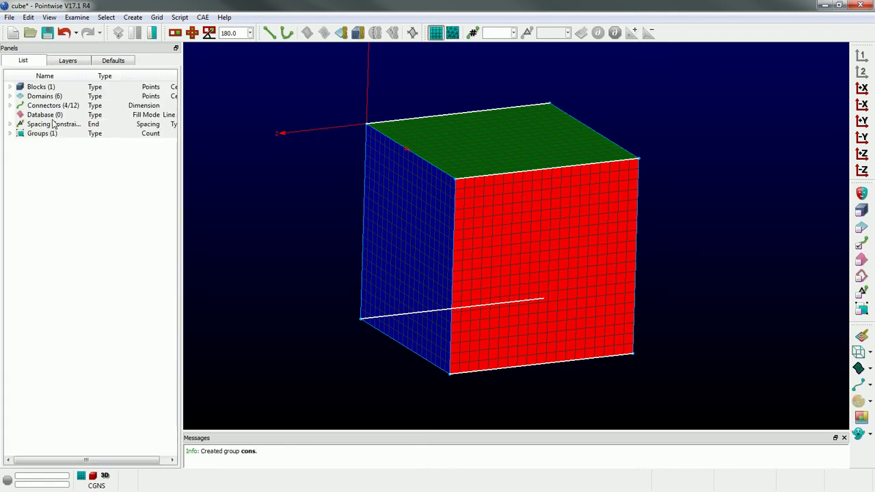
click(9, 133)
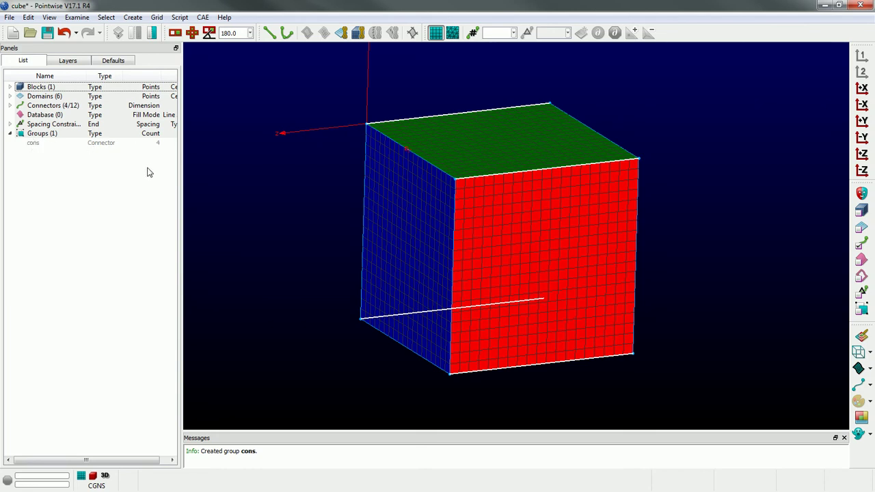
click(243, 246)
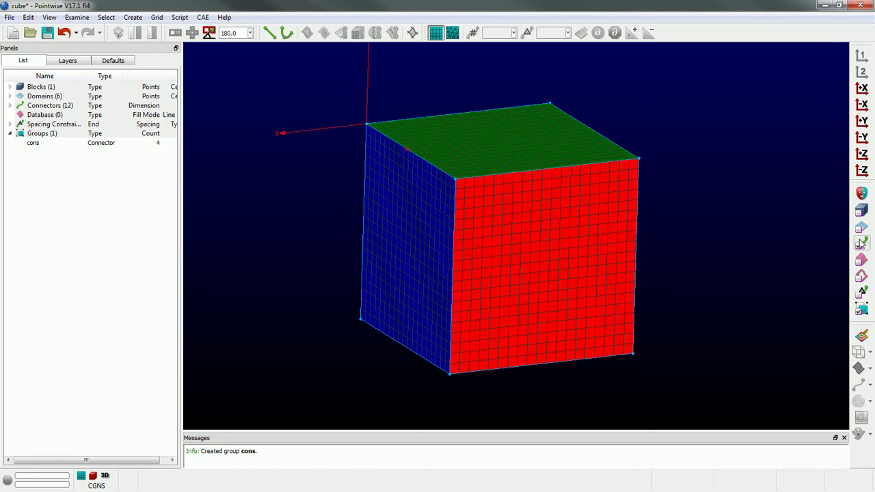
Set the dimension of the connectors in the cons group to 50, and to 5 after that
click(70, 143)
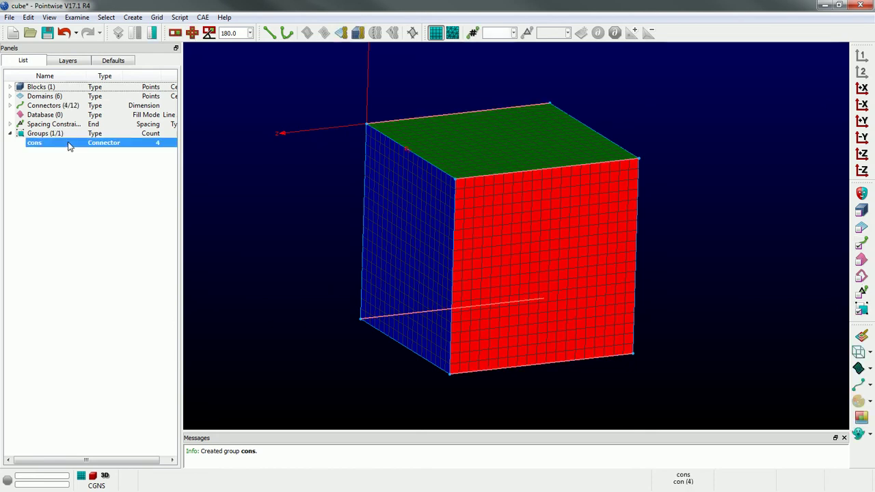
click(492, 34)
text(50)
key(Return)
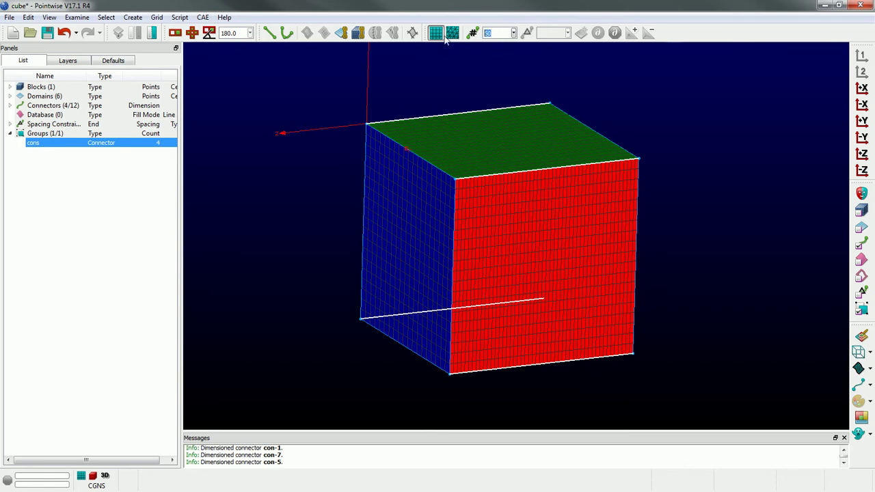
text(5)
key(Return)
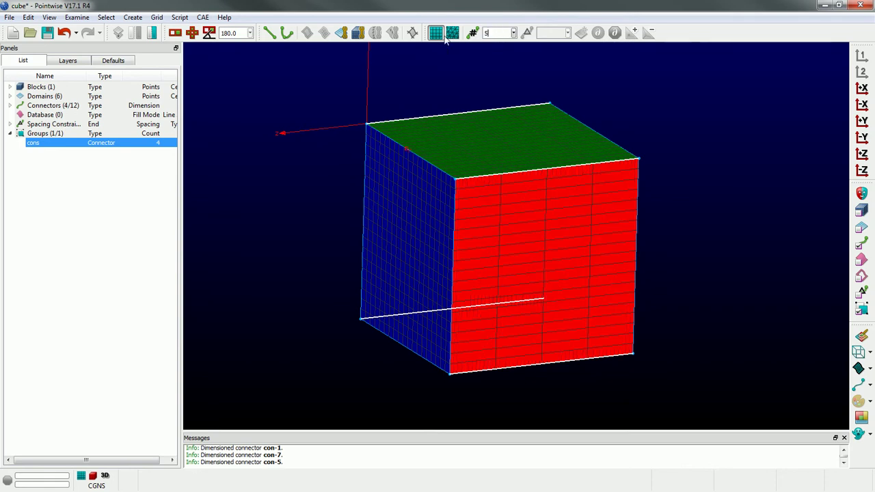
Deselect the cons group and undo both of its dimension changes
click(380, 96)
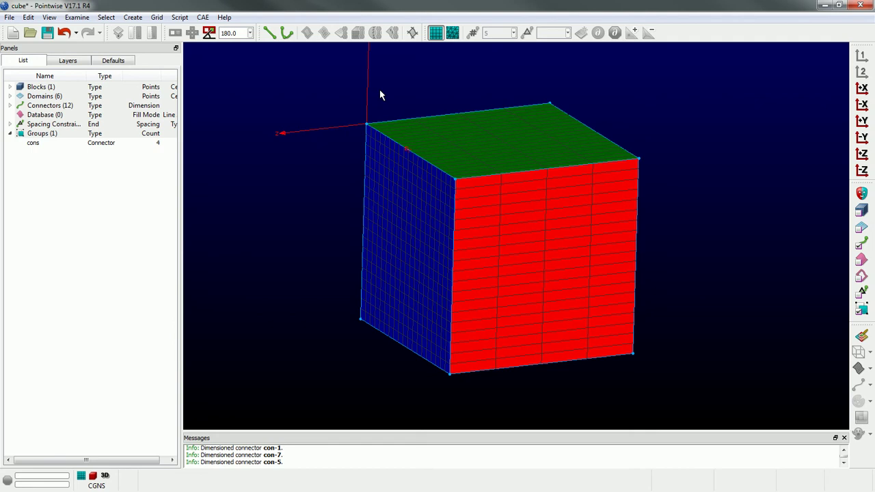
key(ctrl+z)
key(ctrl+z)
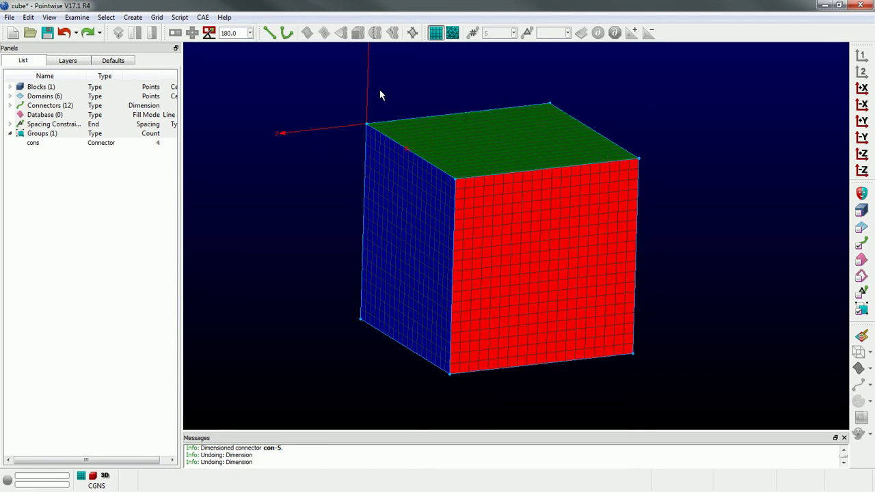
Group the cube's red, green and blue domains under the name doms
right_drag(687, 162, 711, 202)
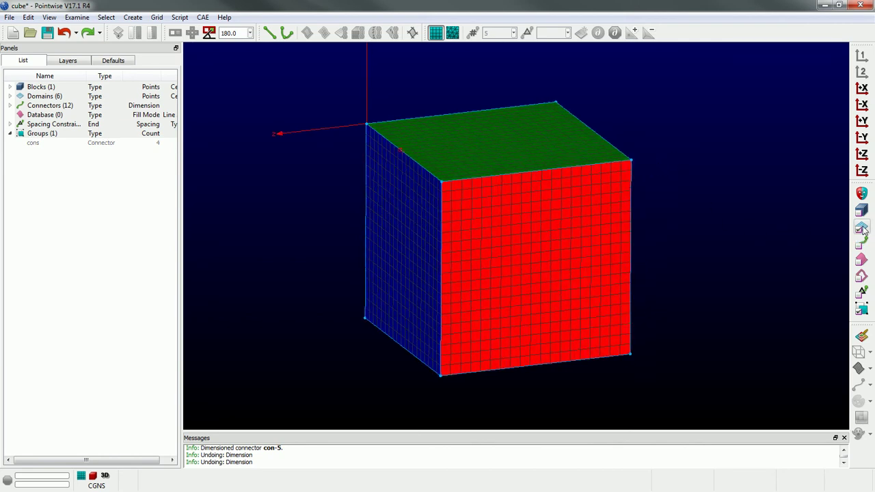
click(570, 224)
click(524, 166)
click(403, 195)
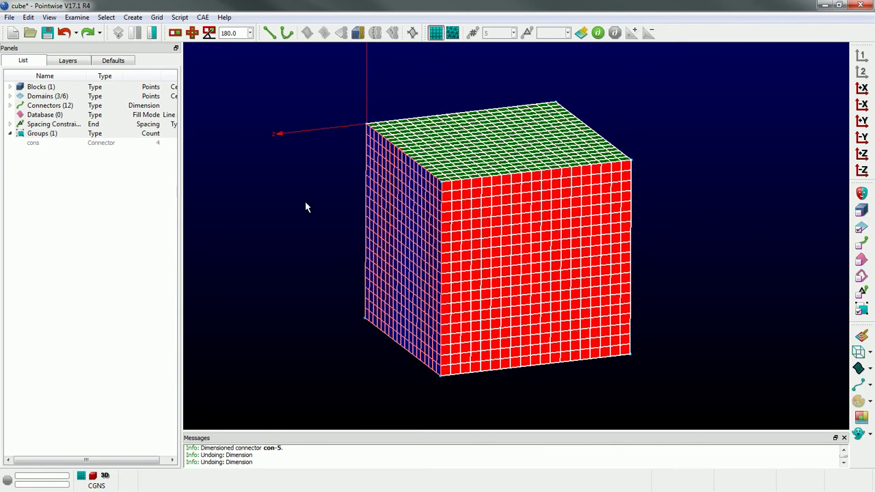
click(133, 17)
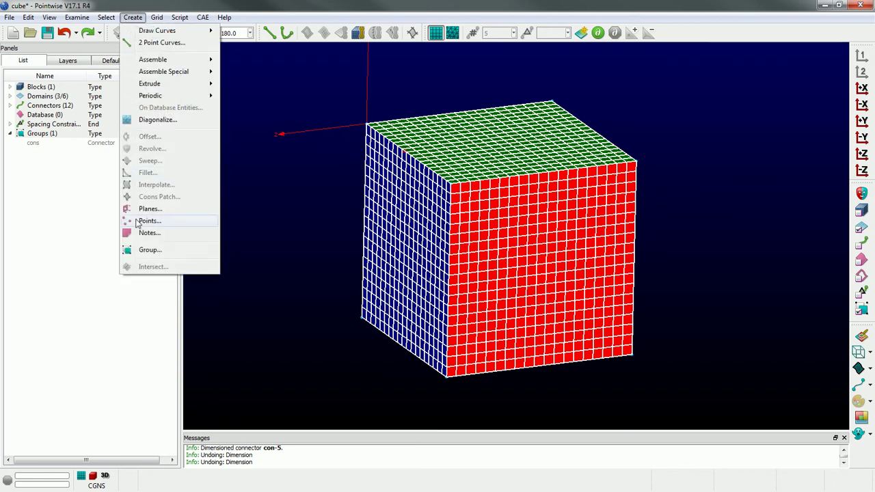
click(147, 250)
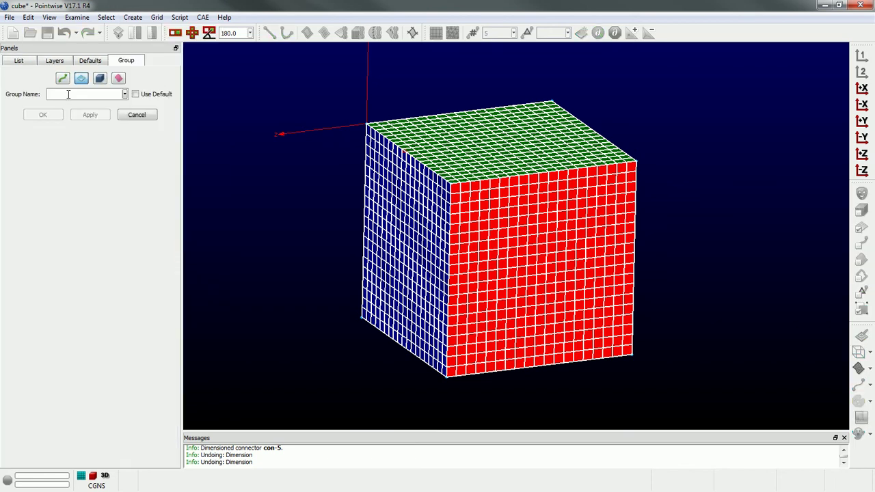
text(doms)
click(48, 115)
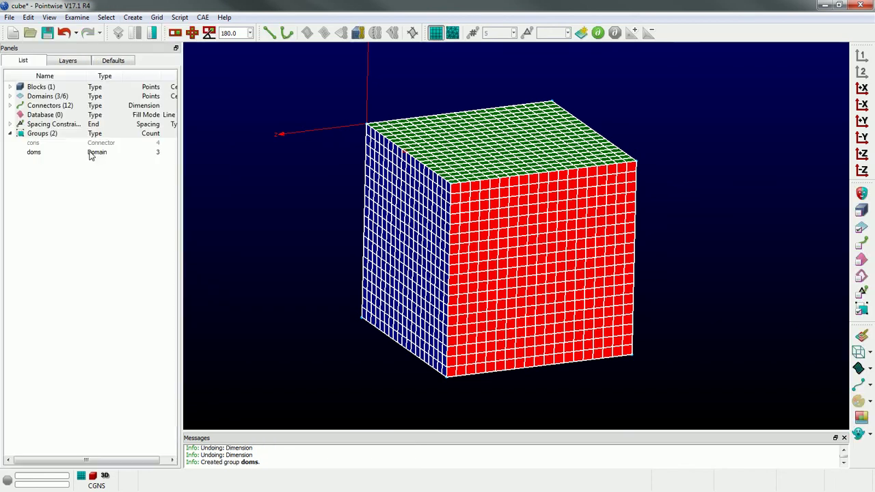
Colour the domains in the doms group yellow, inspect the cube, and undo the colour change
click(83, 154)
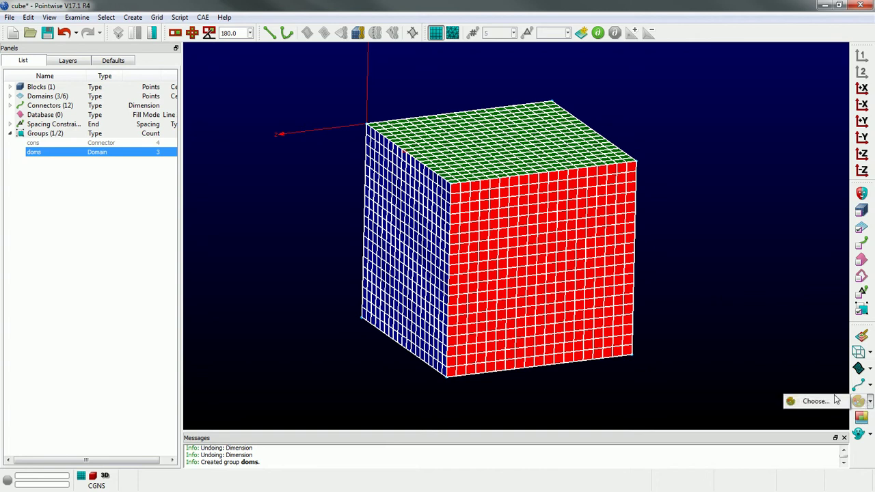
click(859, 401)
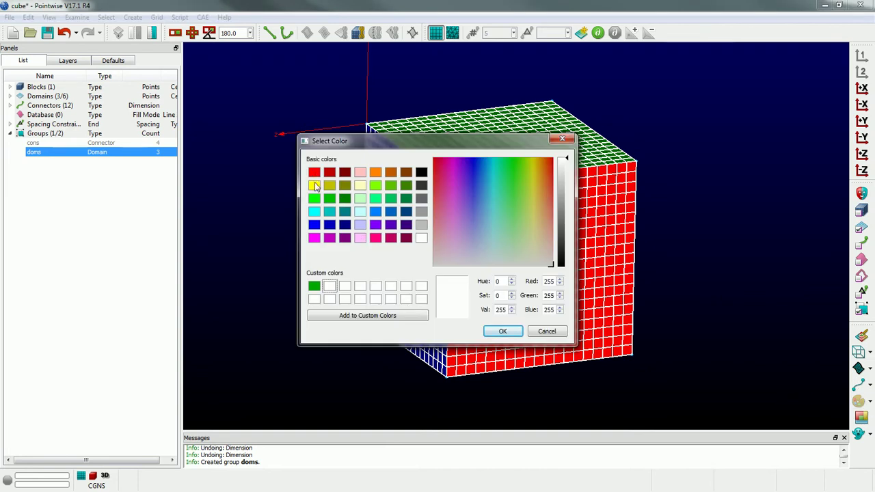
click(314, 186)
click(503, 330)
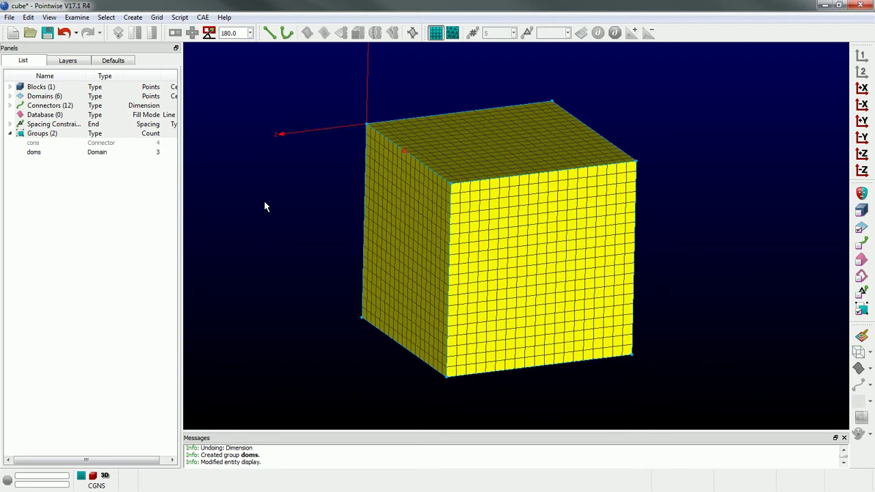
right_drag(684, 268, 412, 309)
right_drag(336, 321, 332, 269)
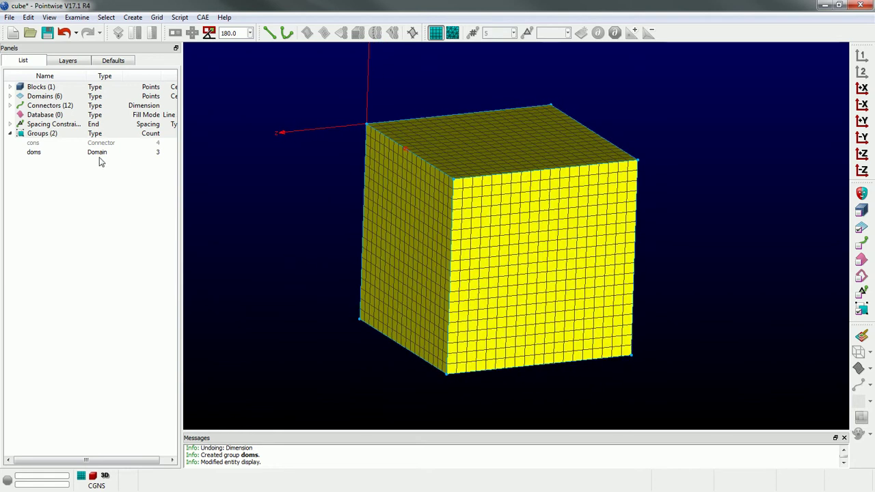
key(ctrl+z)
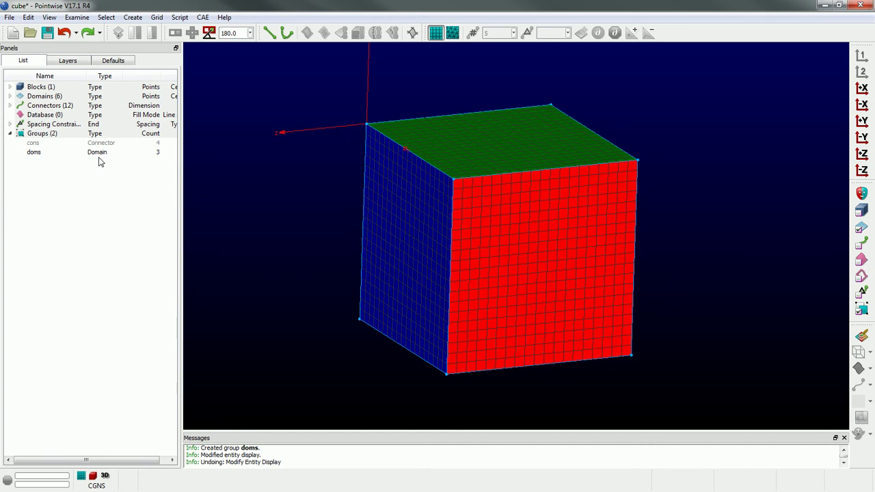
Delete the entities in the doms group, and undo the deletion
click(98, 153)
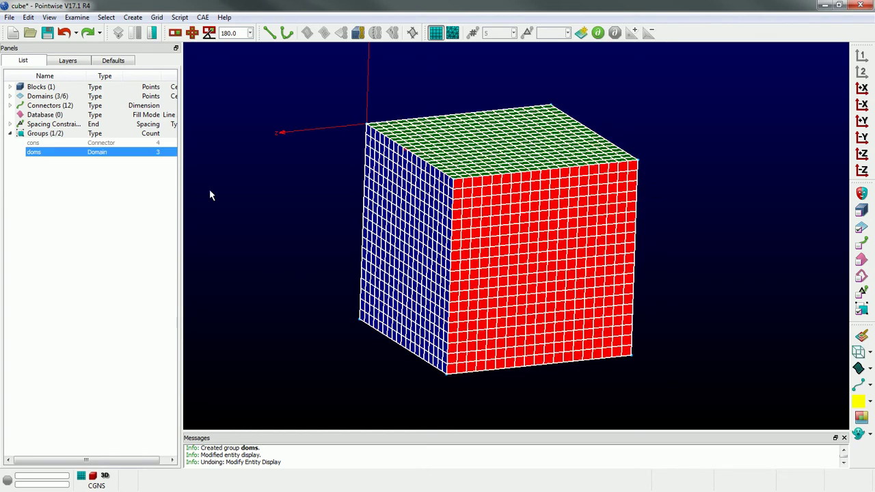
key(Delete)
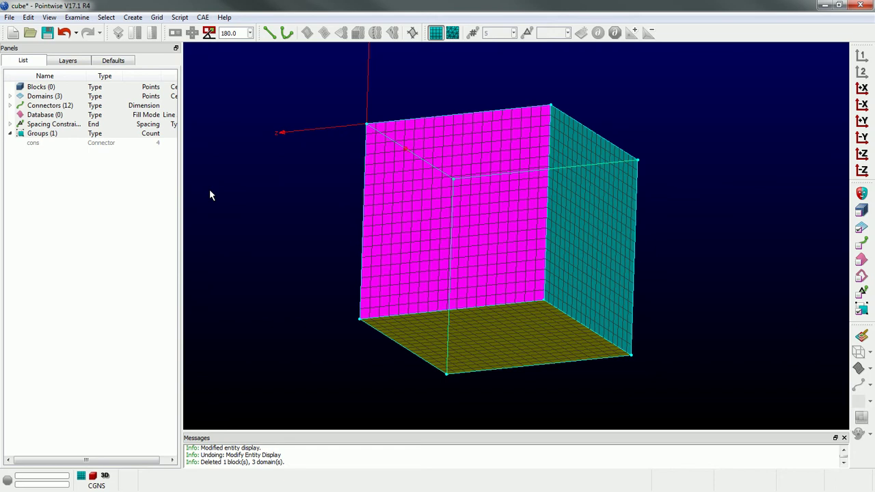
key(ctrl+z)
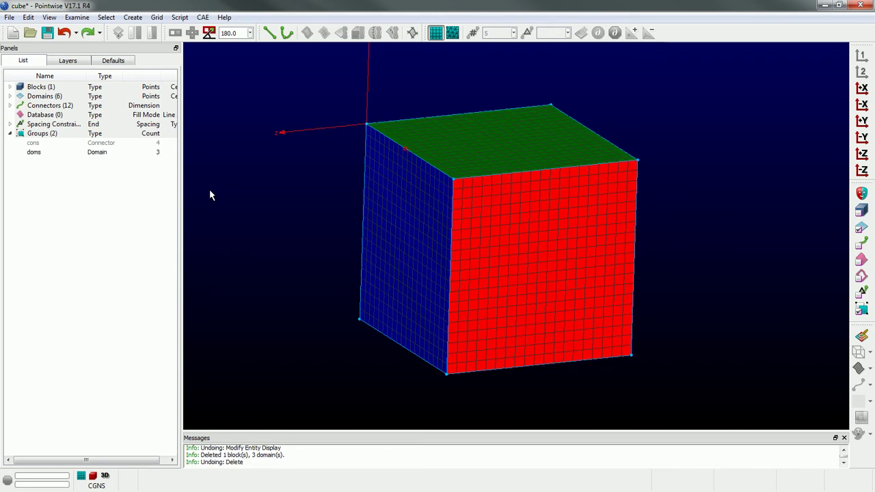
Ungroup doms while keeping its domains, and clear the selection
click(102, 154)
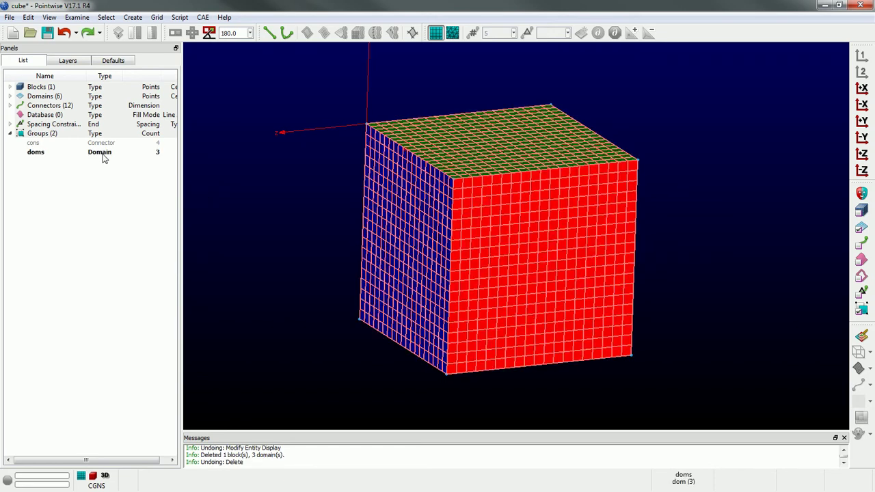
click(28, 17)
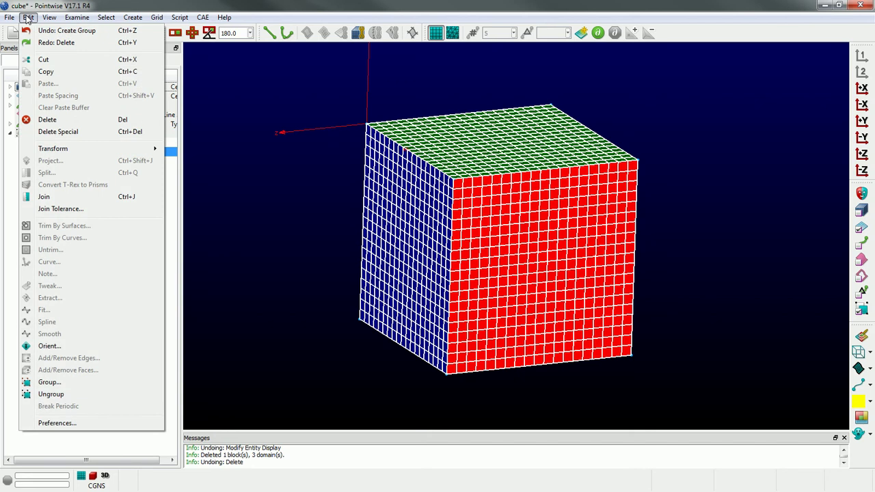
click(53, 394)
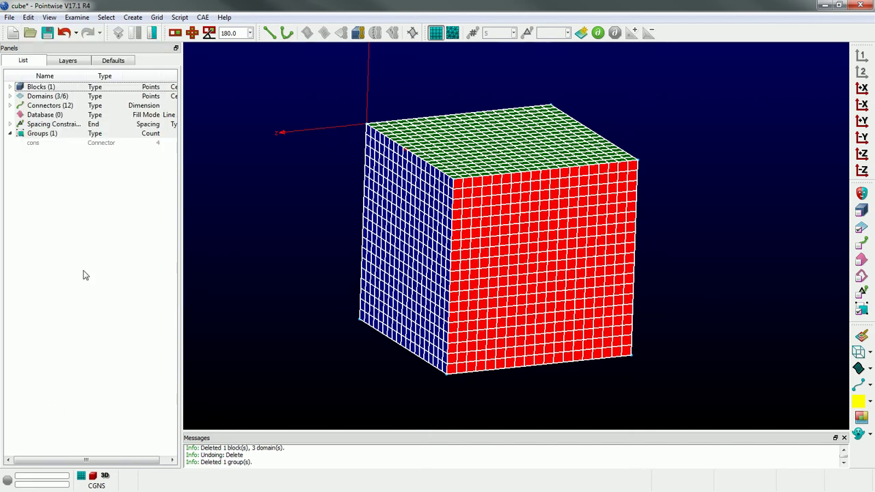
click(250, 236)
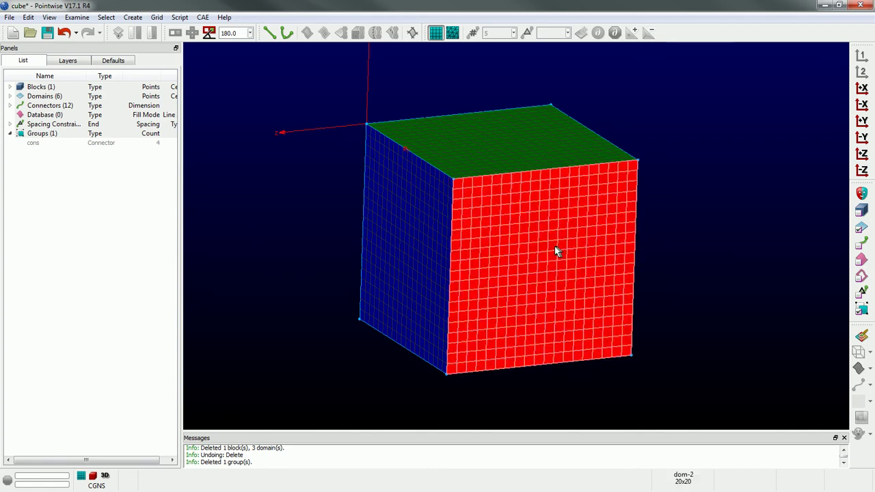
Begin a Stretch transform on the cube block, anchored at its lower corner at 5 -5 -5
scroll(588, 241, down, 2)
scroll(709, 269, down, 2)
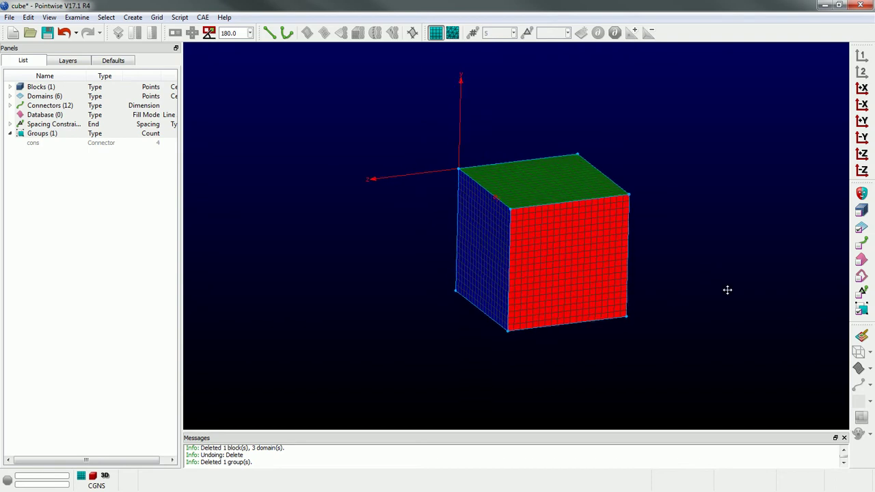
scroll(481, 226, up, 2)
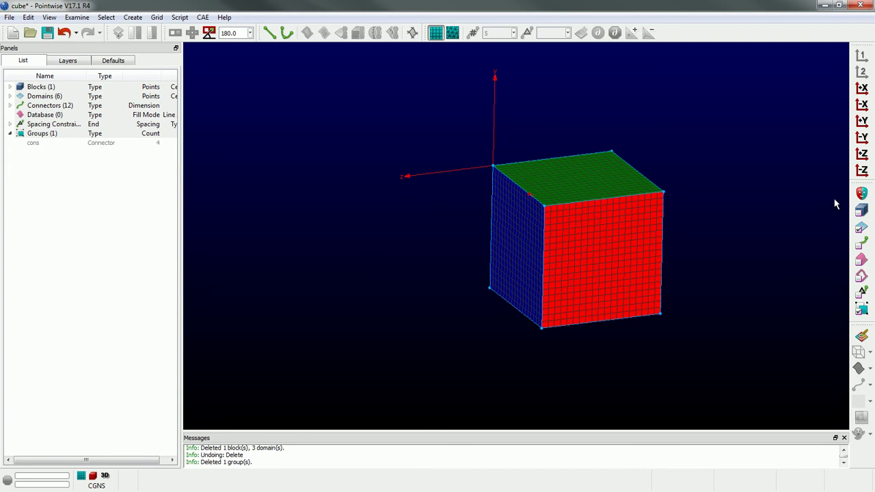
click(564, 177)
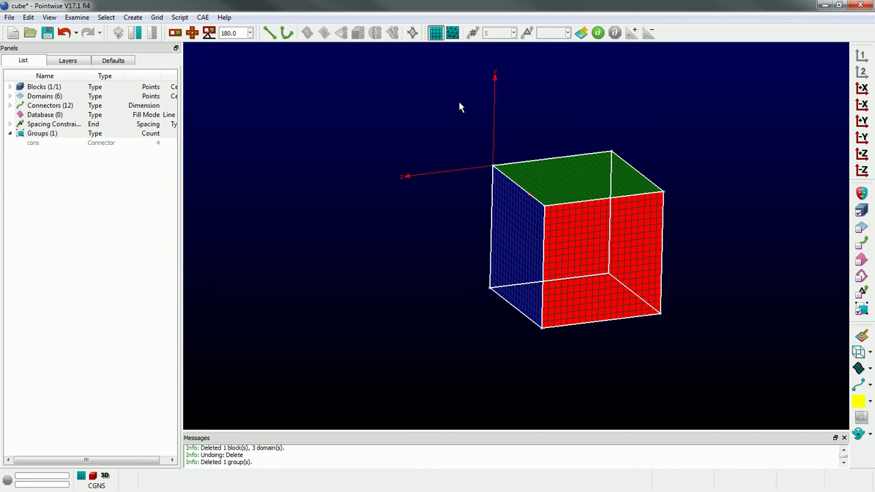
click(28, 17)
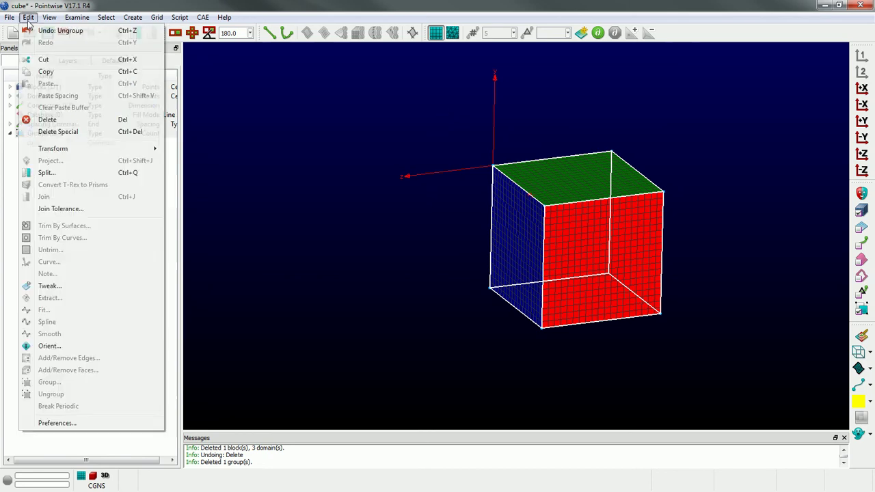
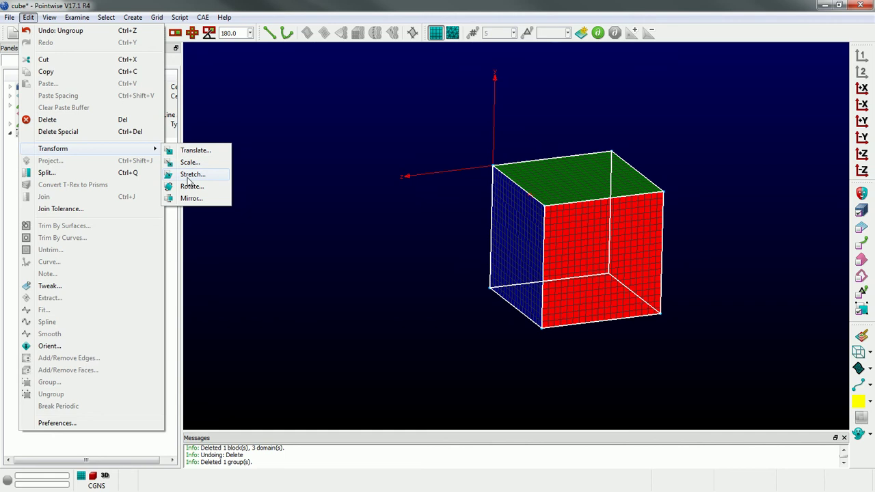
click(188, 177)
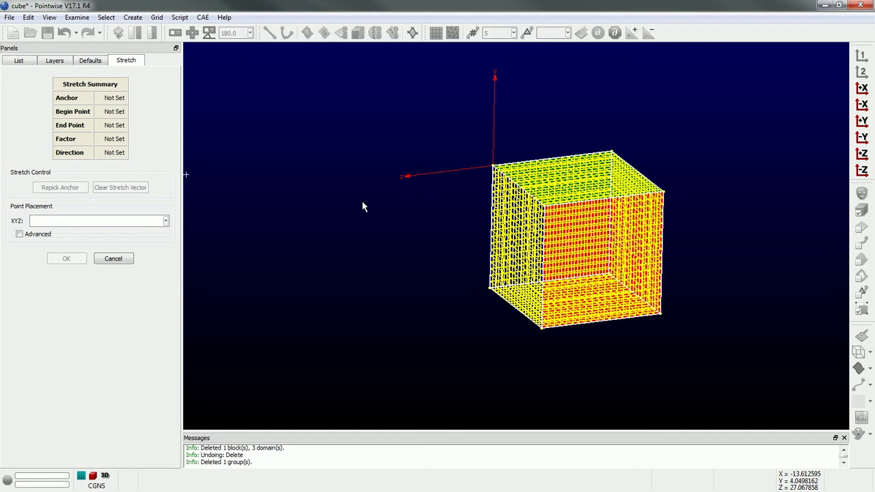
click(660, 316)
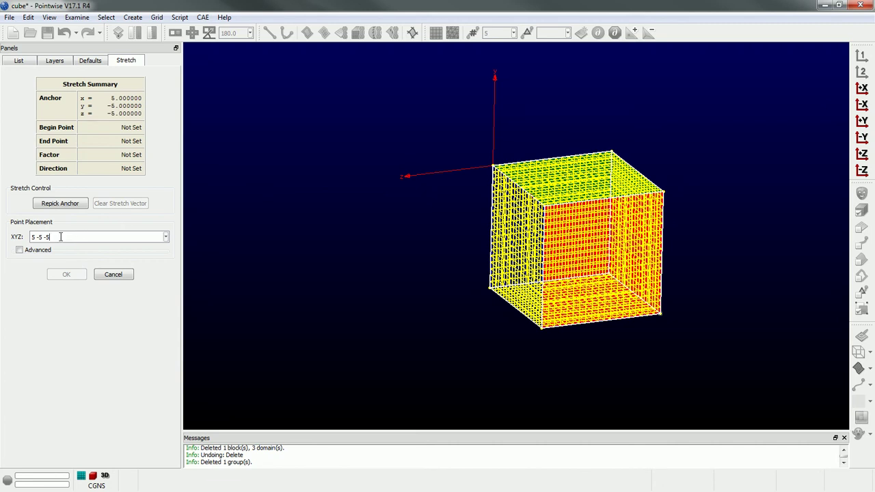
Stretch the block along Z with begin point 0 0 0 and end point 0 0 5, and apply the transform
drag(76, 238, 21, 236)
text(0 0 0)
key(Return)
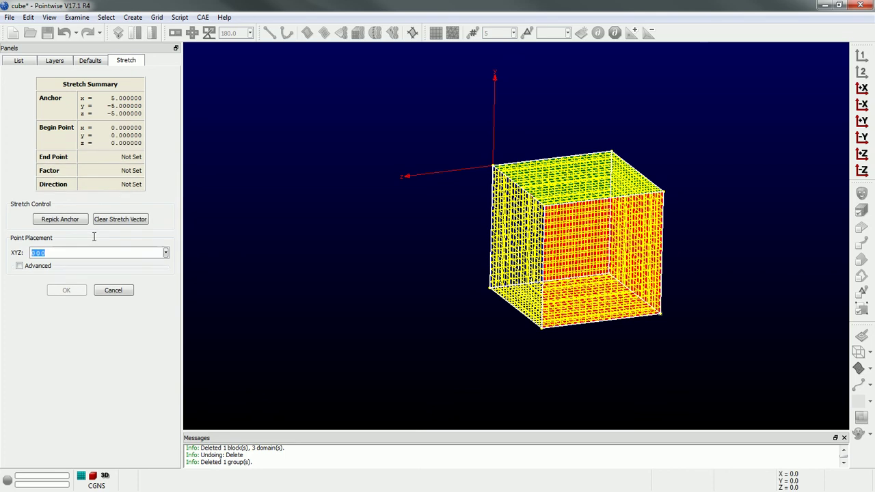
text(0 0 5)
key(Return)
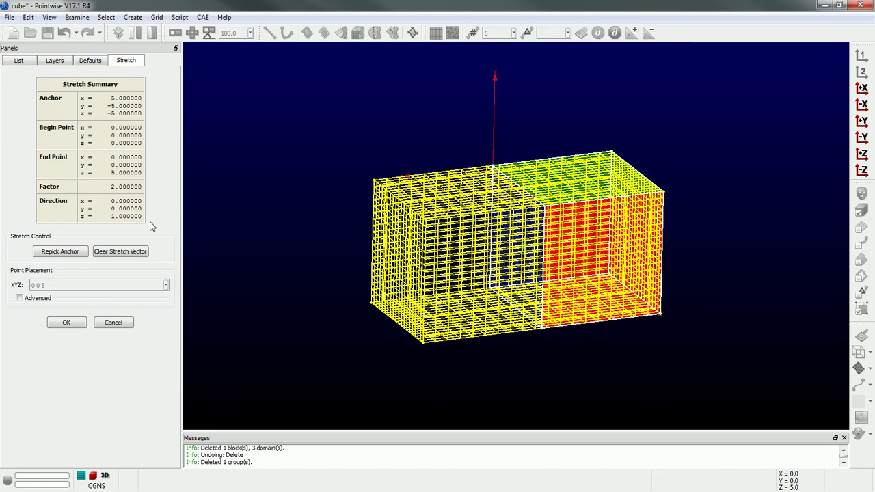
click(75, 322)
click(294, 311)
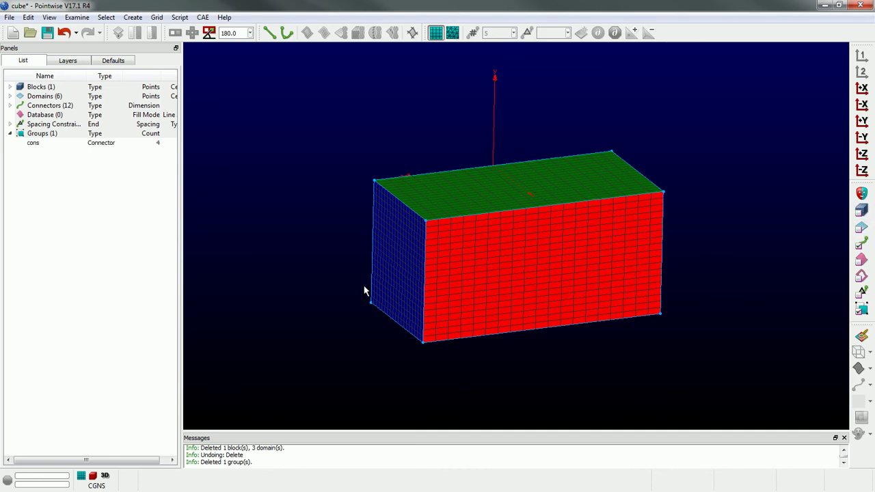
Set the dimension of the connectors in the cons group to 50
click(89, 143)
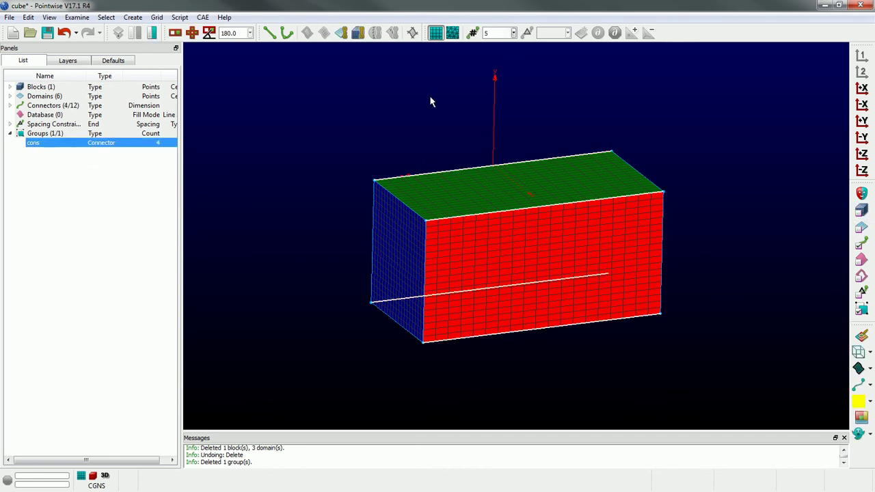
double_click(494, 33)
text(50)
key(Return)
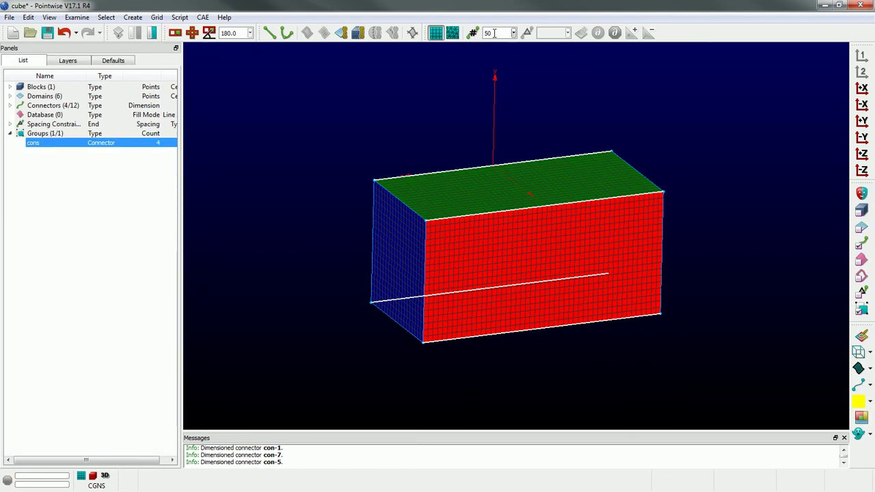
Undo the connector dimensioning and the block stretch
click(464, 80)
key(ctrl+z)
key(ctrl+z)
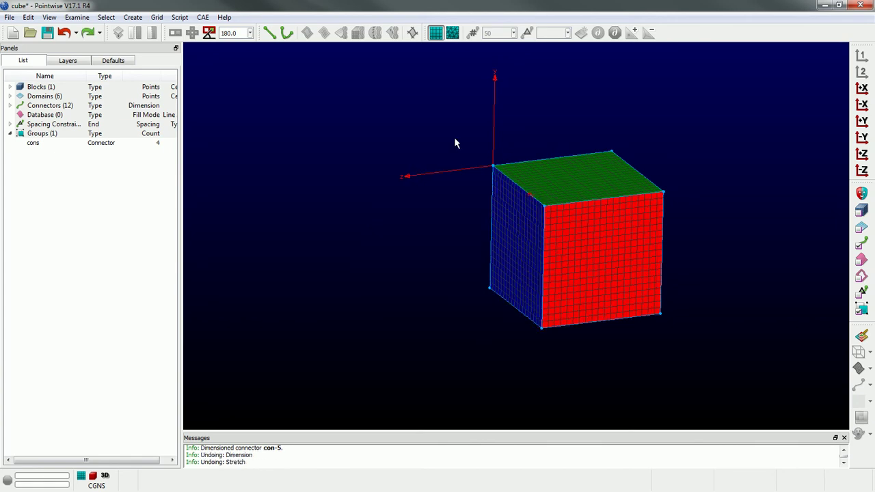
Scale the block from its lower corner at 5 -5 -5 with scale factors 1 1 2
click(861, 211)
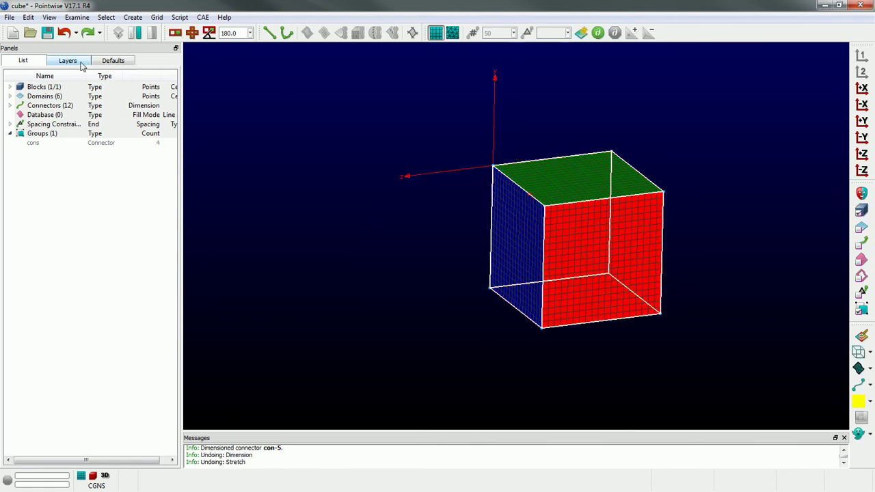
click(28, 17)
mouse_move(66, 149)
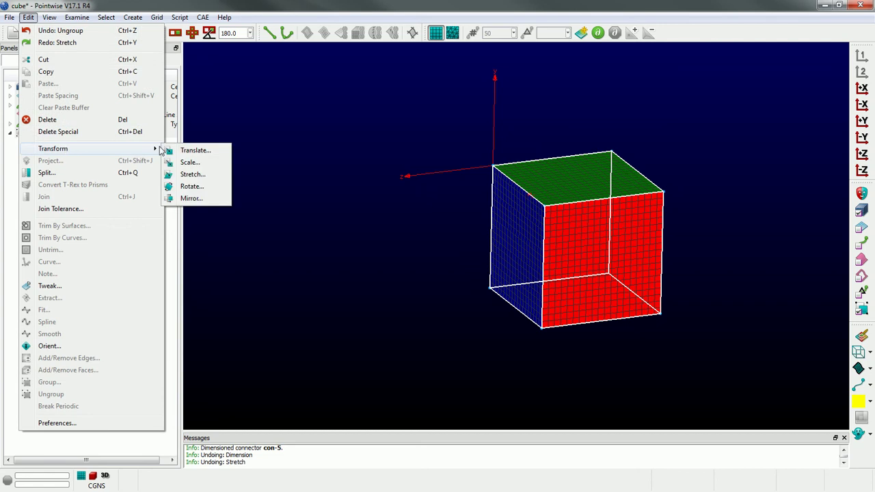
click(197, 162)
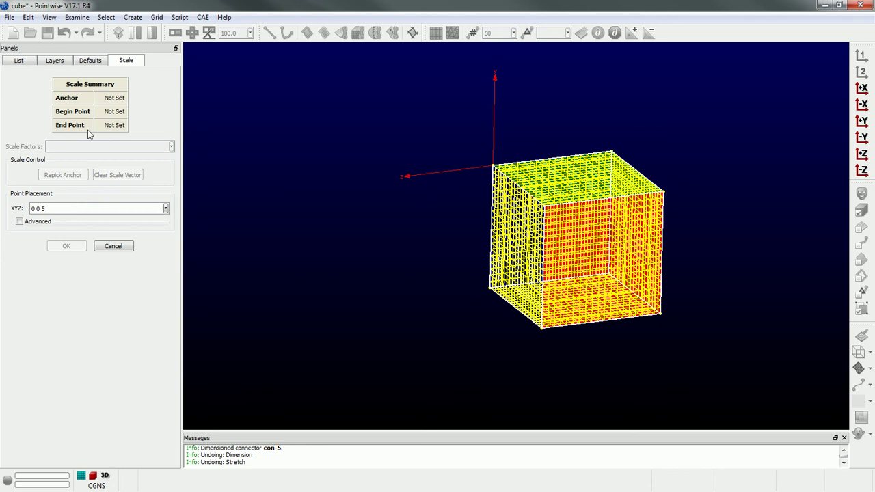
click(661, 317)
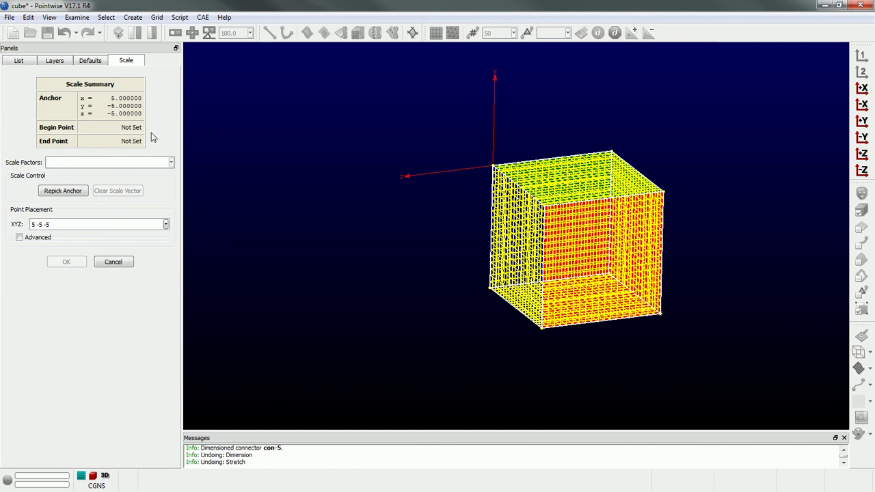
text(1 1)
text(2)
key(Return)
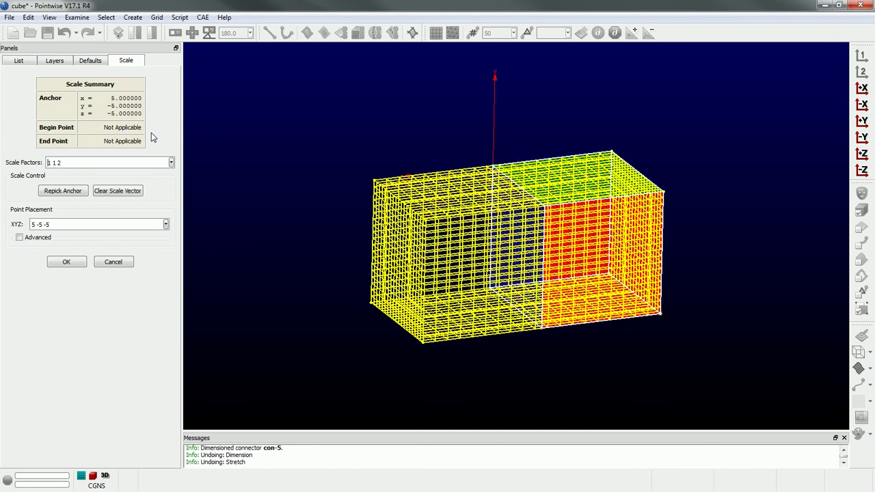
click(79, 263)
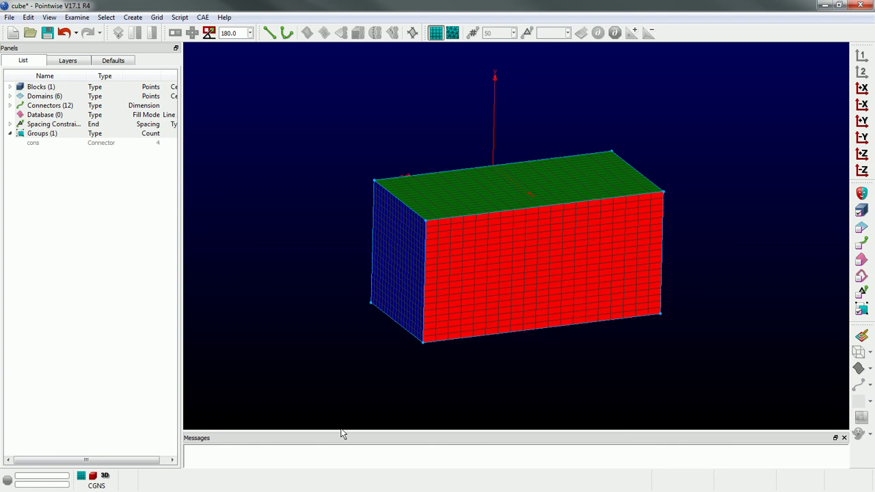
Enlarge the Messages window and enable the display of Journal messages in it
drag(338, 429, 333, 276)
scroll(556, 246, up, 1)
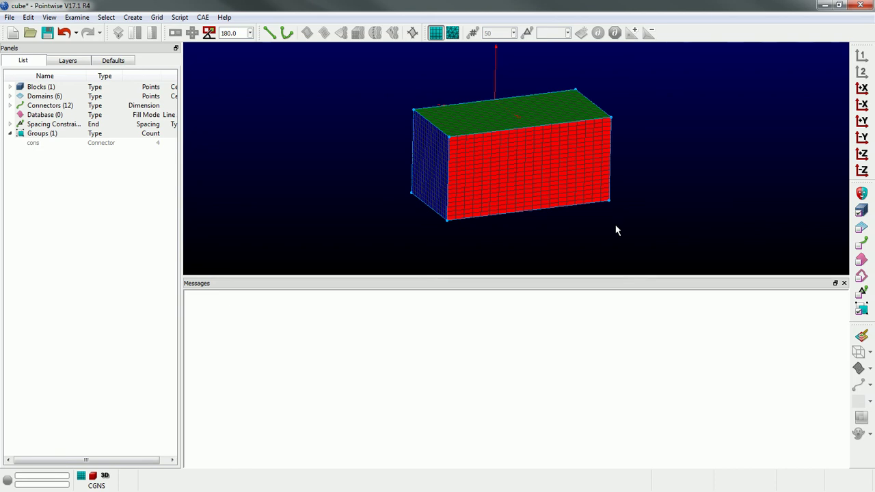
click(181, 18)
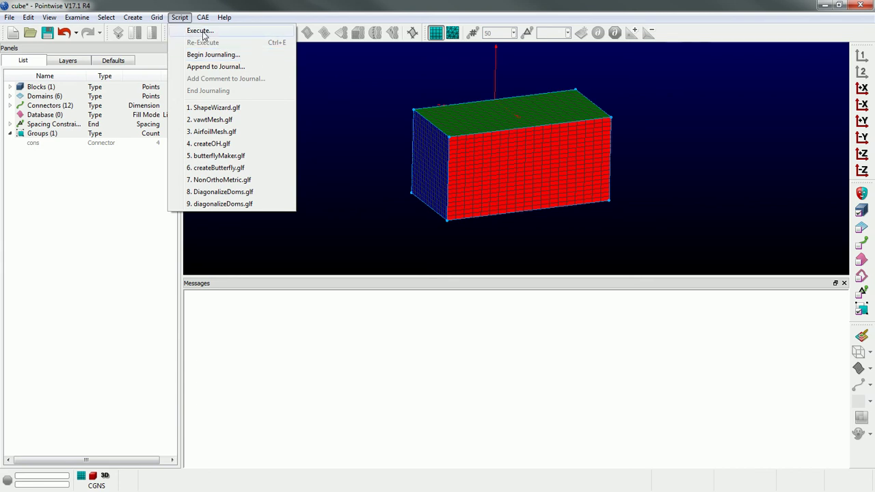
click(317, 65)
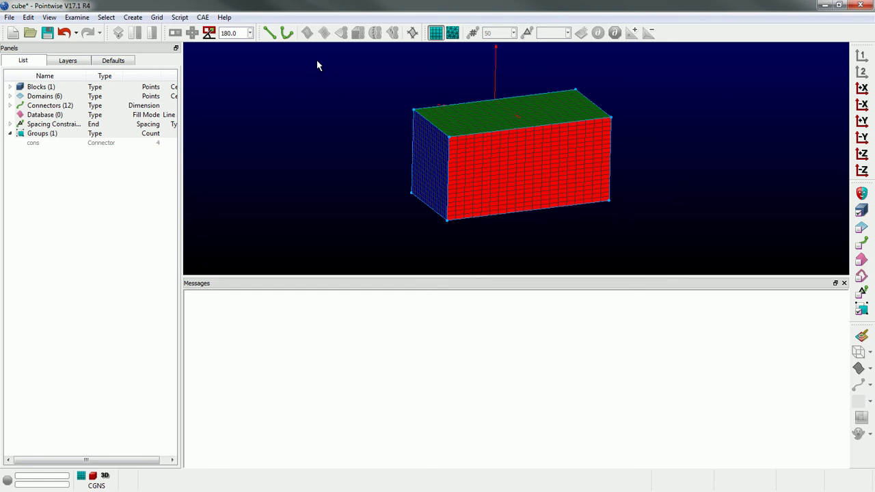
right_click(262, 331)
mouse_move(342, 390)
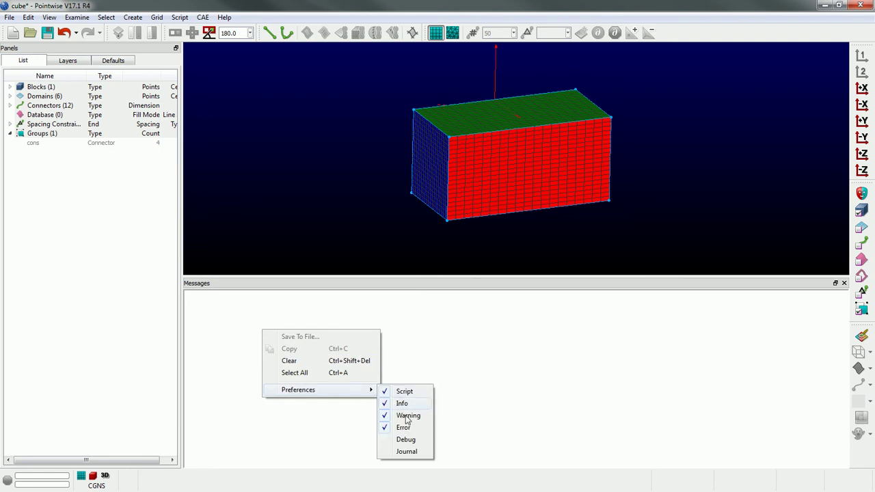
click(406, 454)
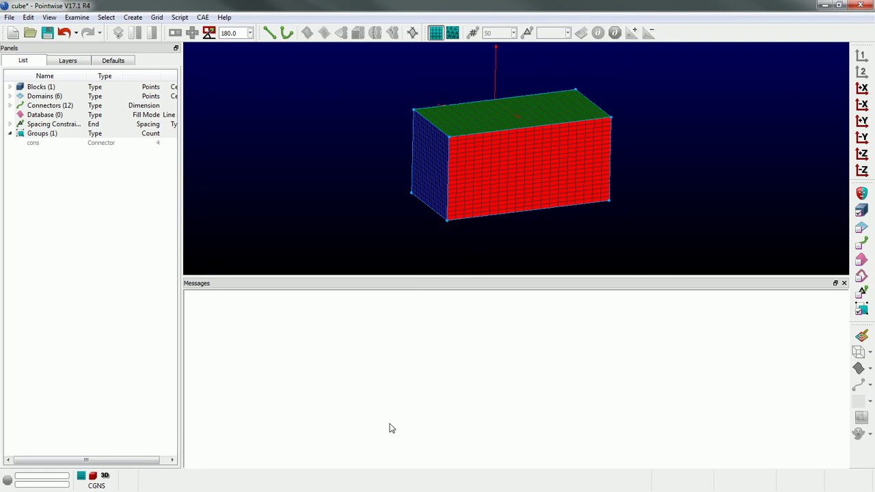
Create a two-point connector beside the block, from about (-12.15, -3.11, 31.87) to (-11.66, 5.85, 23.06)
click(270, 34)
click(251, 173)
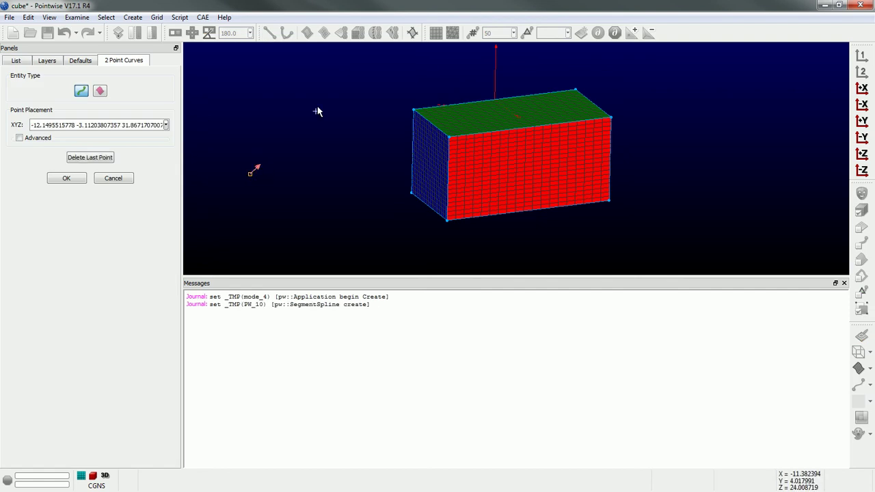
click(325, 94)
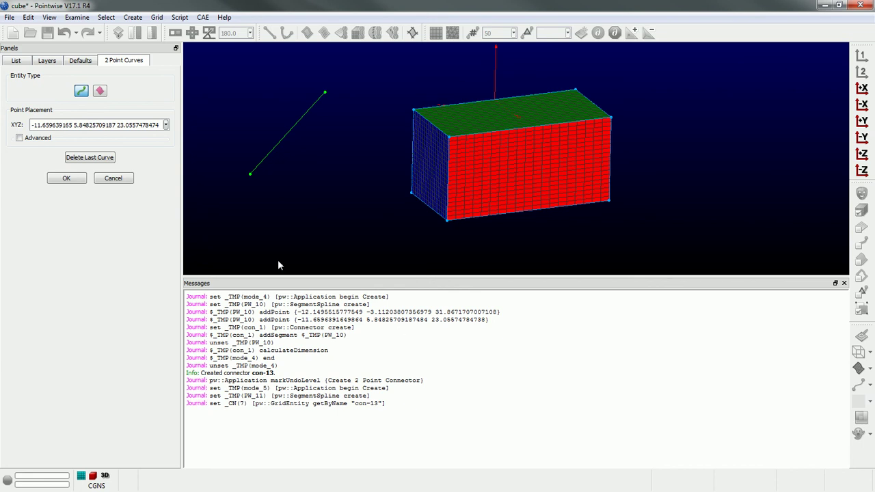
click(66, 179)
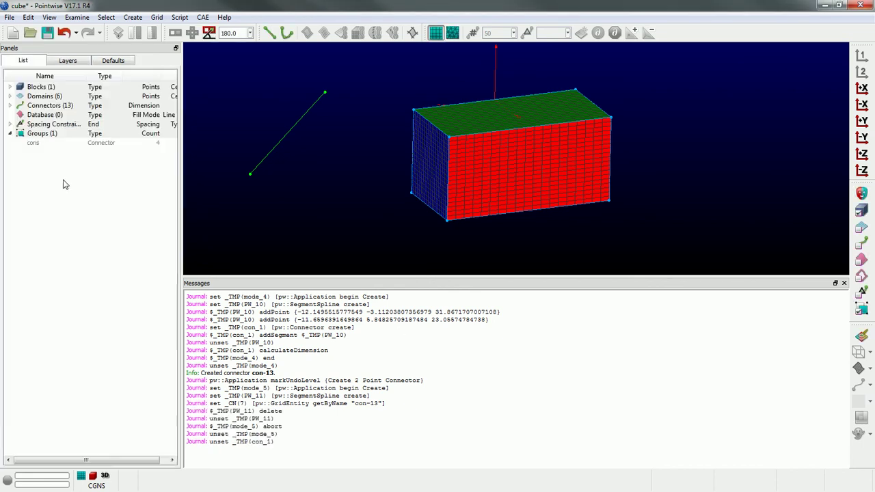